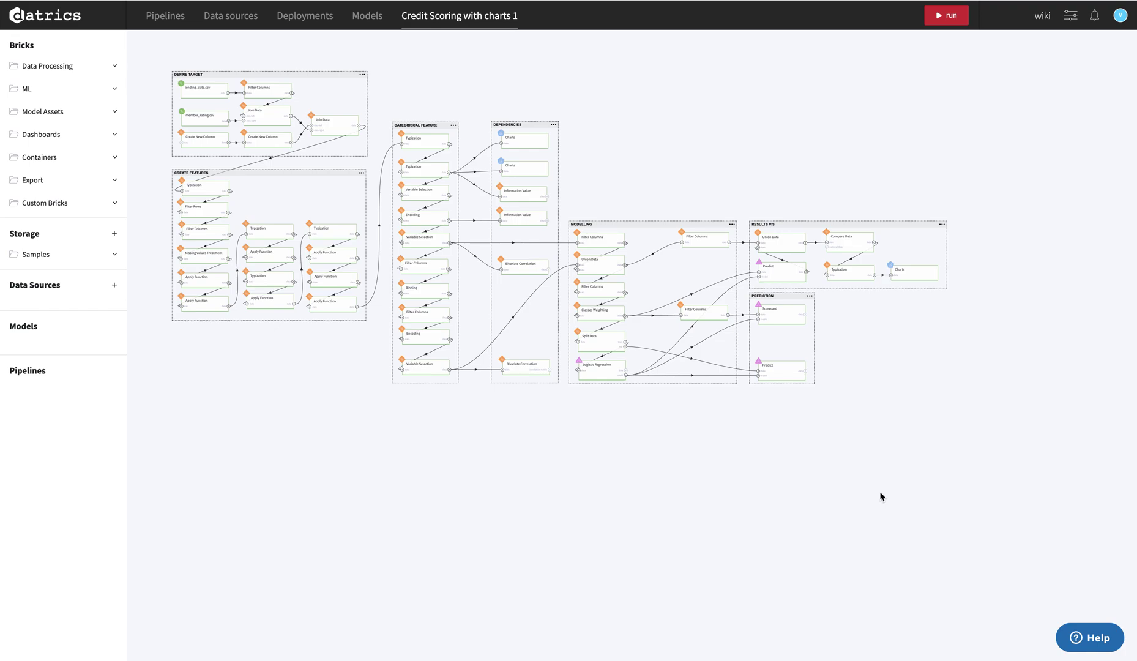
Preview the output of the lending_data.csv brick and look through its loan columns up to loan_status and url
{"action": "scroll", "coordinate": [401, 182], "scroll_direction": "up", "scroll_amount": 3}
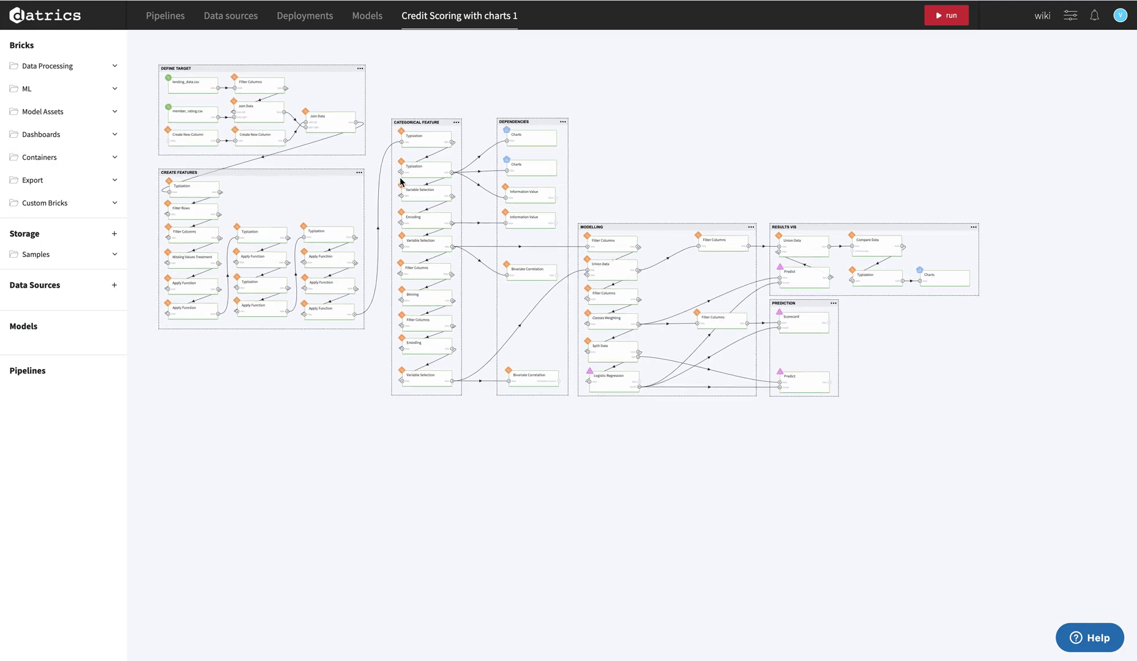
{"action": "scroll", "coordinate": [401, 181], "scroll_direction": "up", "scroll_amount": 5}
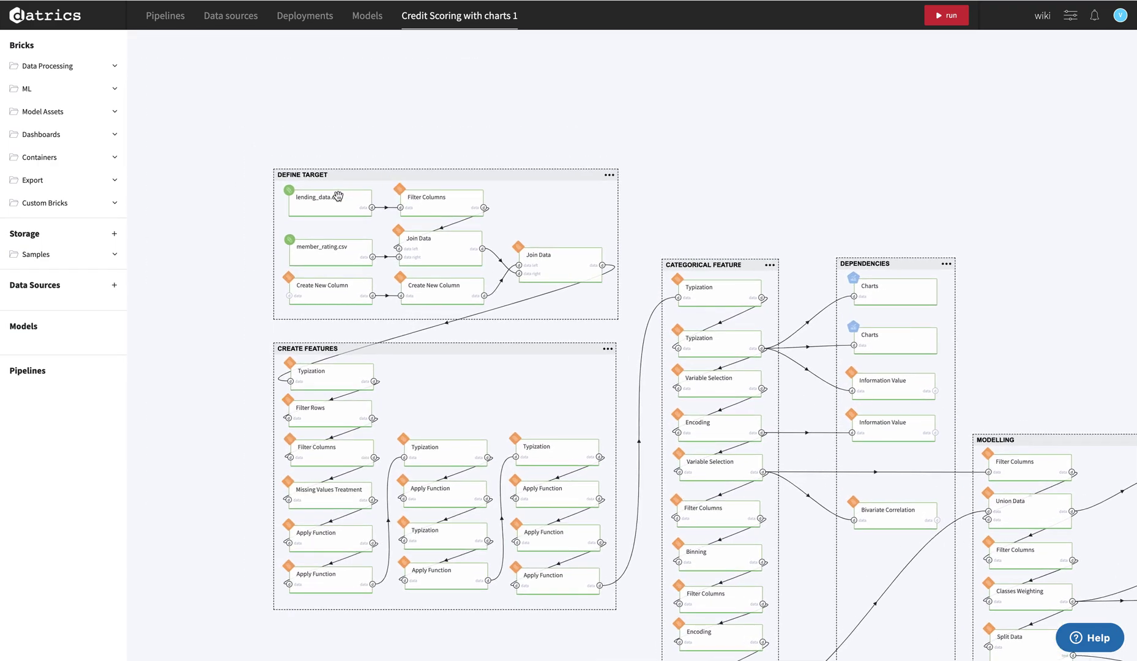
{"action": "left_click", "coordinate": [317, 203]}
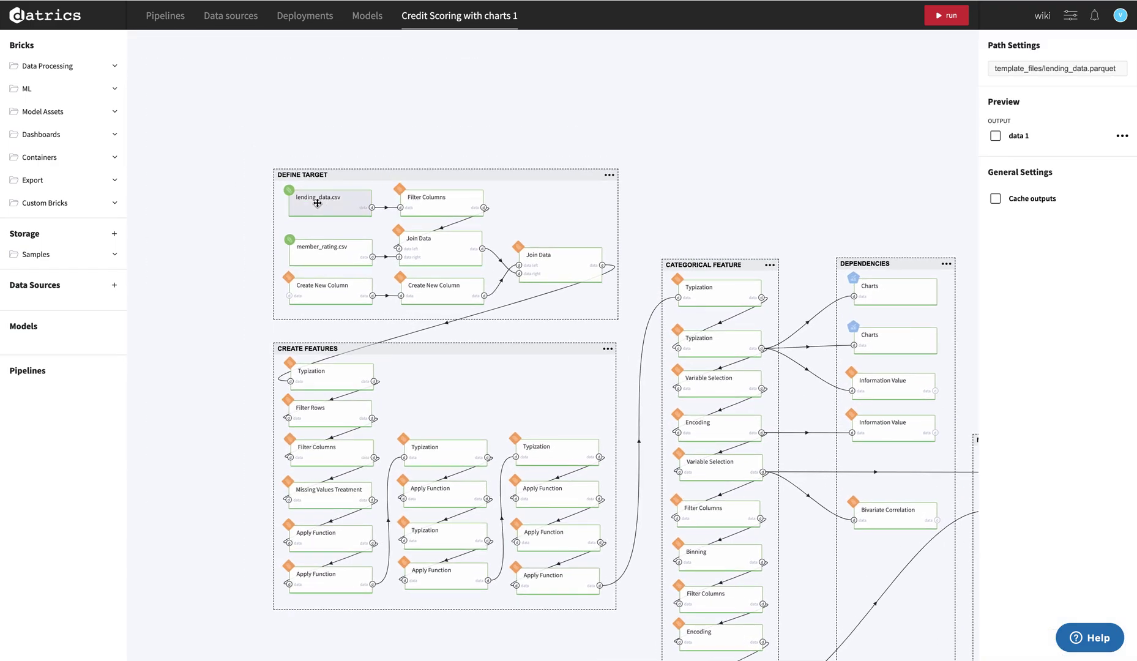
{"action": "left_click", "coordinate": [995, 136]}
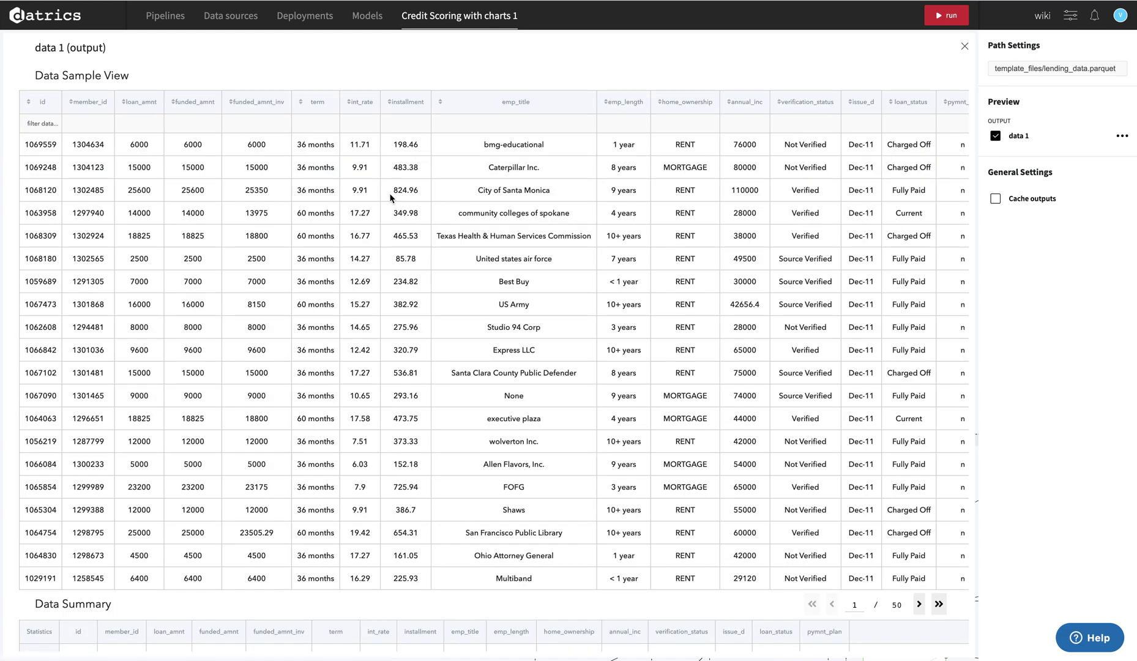
{"action": "scroll", "coordinate": [448, 218], "scroll_direction": "right", "scroll_amount": 2}
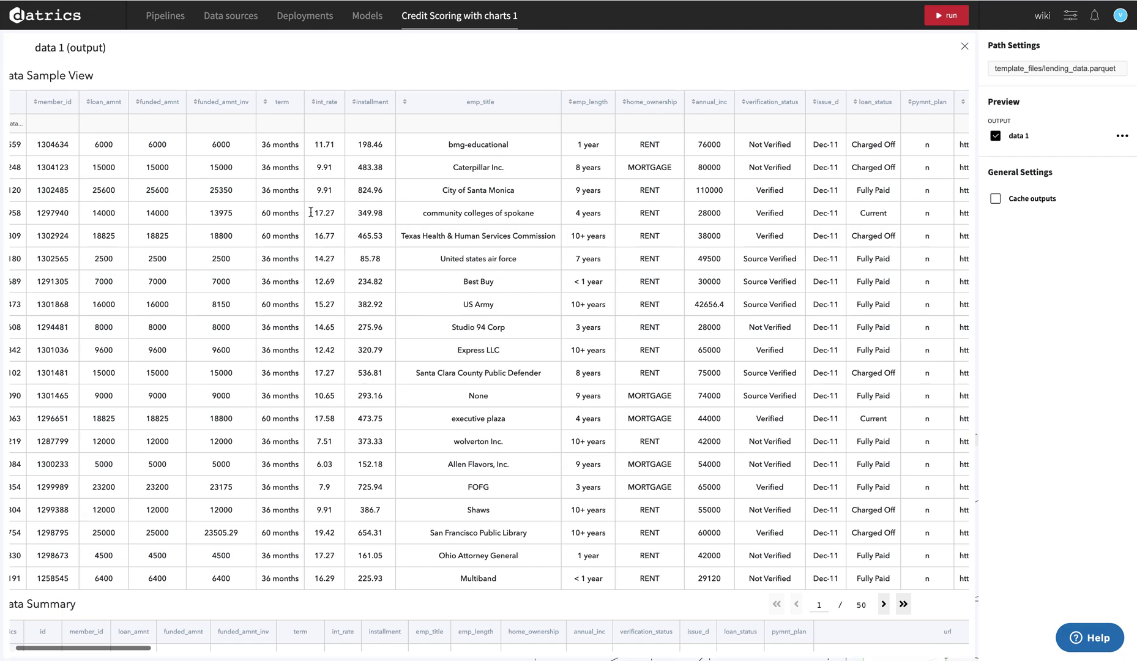
{"action": "scroll", "coordinate": [639, 233], "scroll_direction": "right", "scroll_amount": 10}
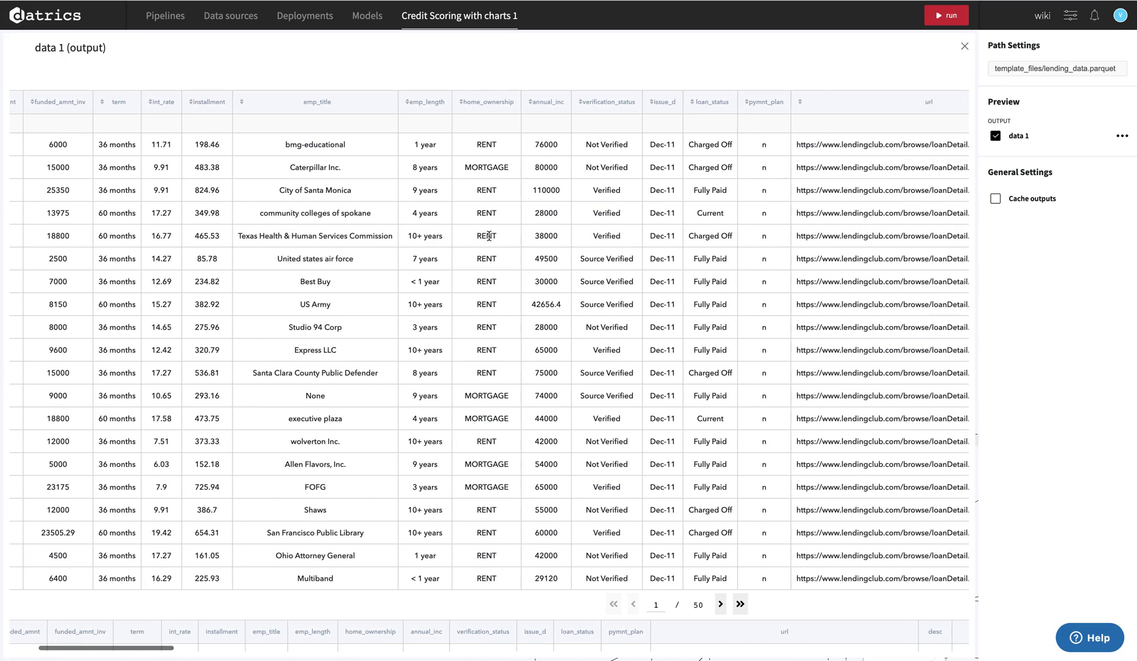
{"action": "scroll", "coordinate": [643, 232], "scroll_direction": "right", "scroll_amount": 4}
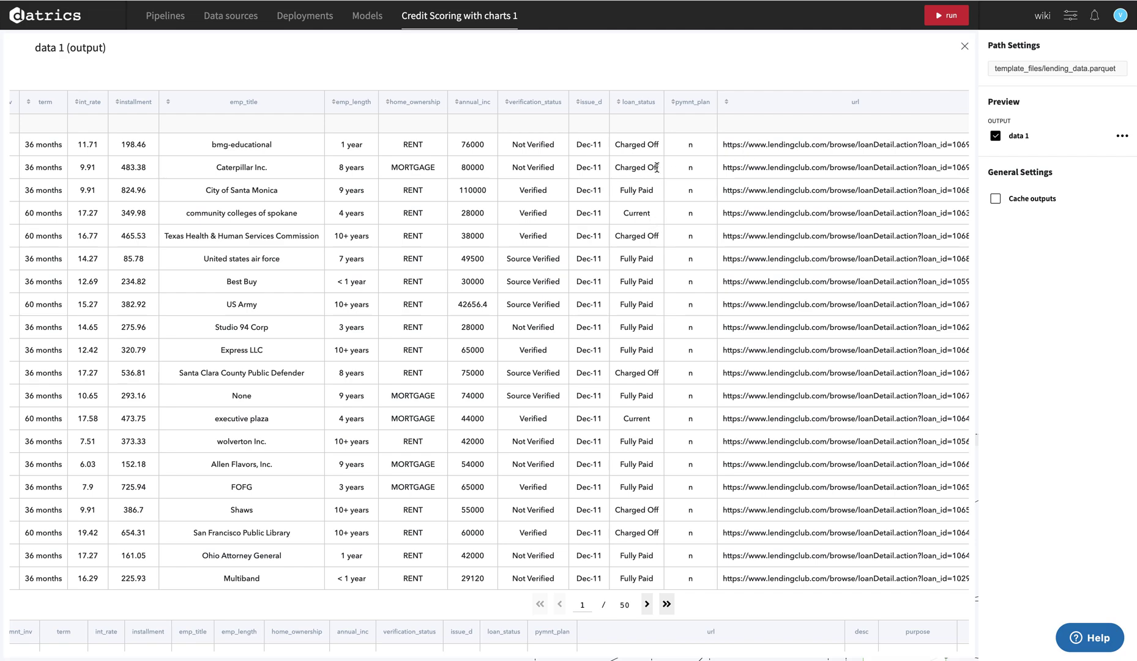
{"action": "left_click", "coordinate": [996, 135]}
Preview the output of the member_rating.csv brick to examine its member rating columns
{"action": "left_click", "coordinate": [340, 245]}
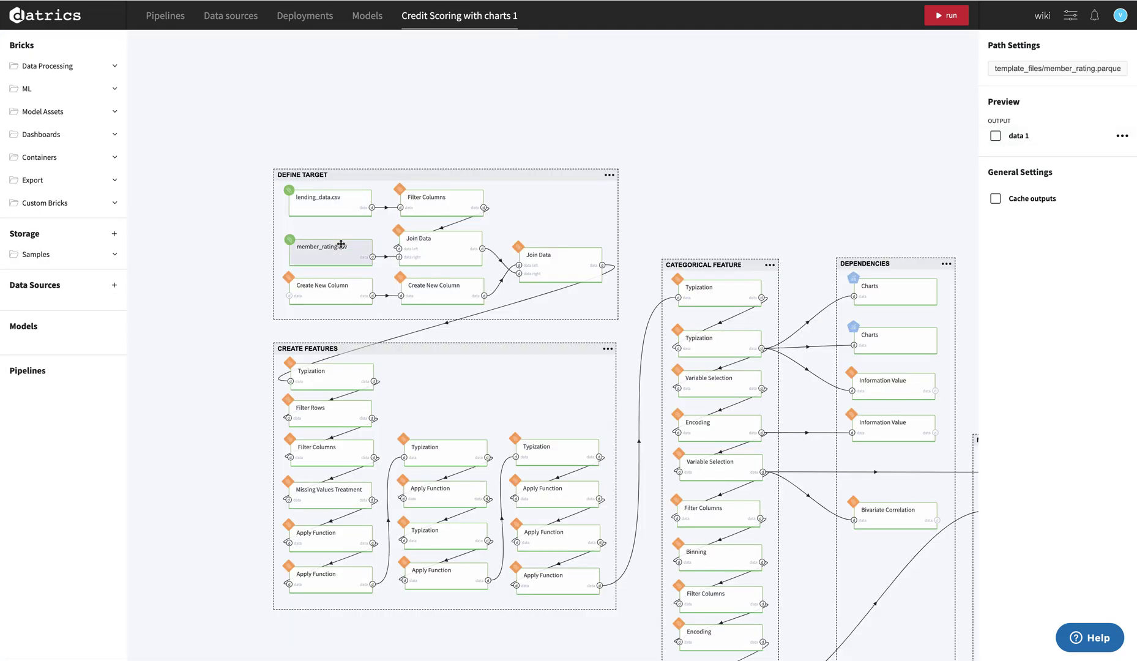
{"action": "left_click", "coordinate": [996, 135]}
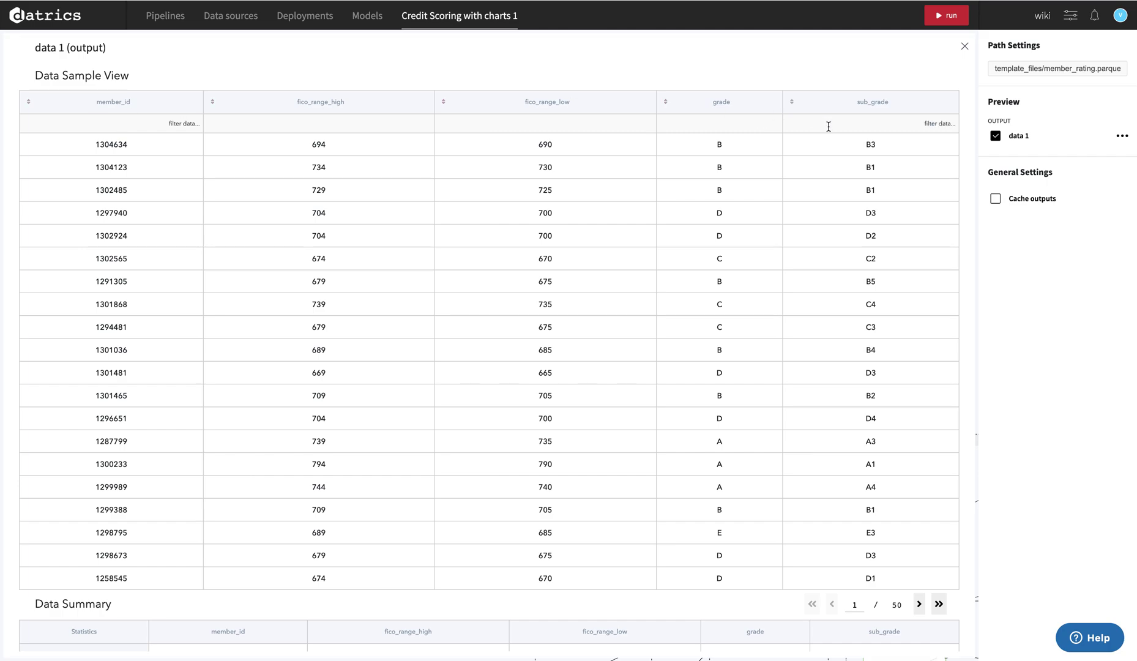
{"action": "left_click", "coordinate": [997, 137]}
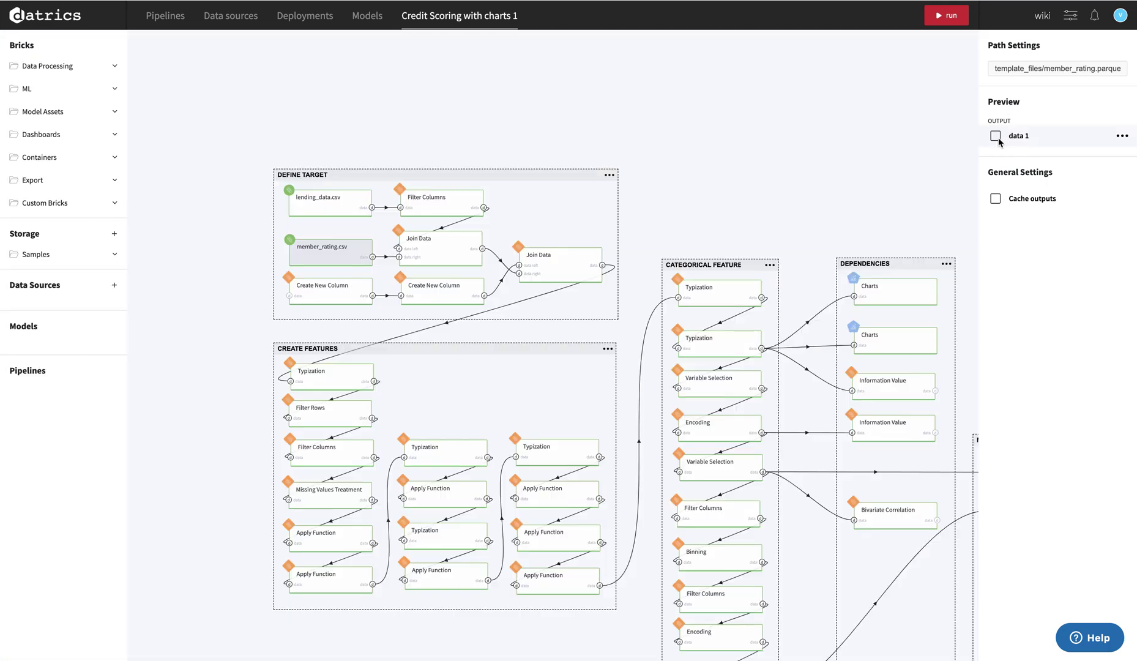
Inspect the two Create New Column bricks in Define Target and preview the output of the loan_failed one
{"action": "left_click", "coordinate": [329, 295]}
{"action": "left_click", "coordinate": [436, 293]}
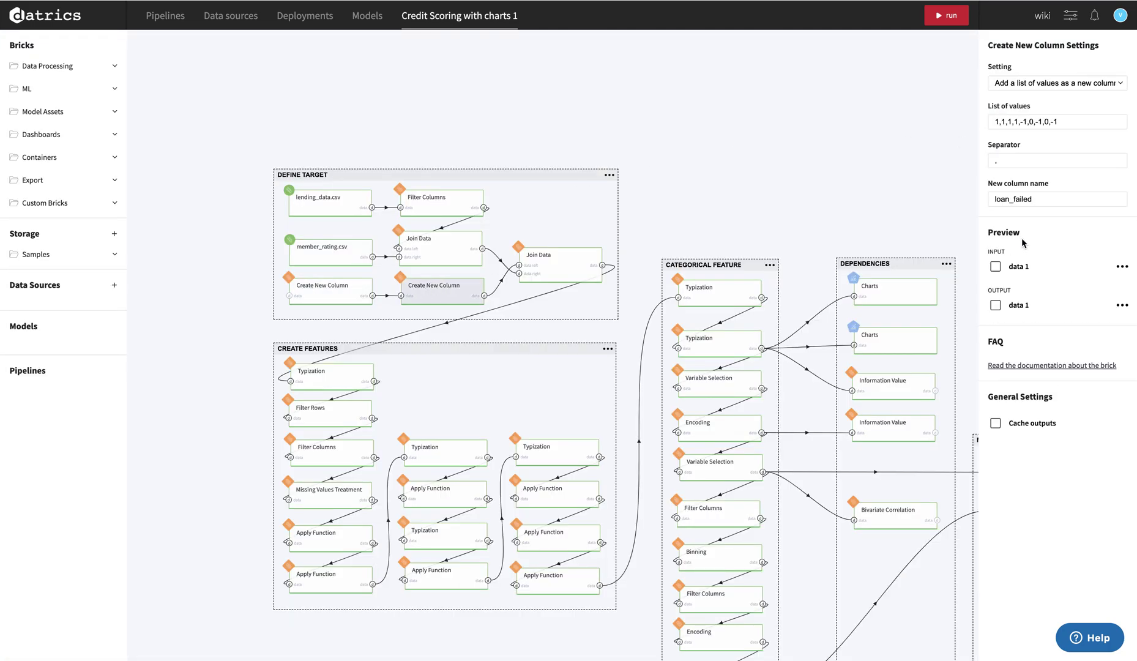
{"action": "left_click", "coordinate": [996, 304]}
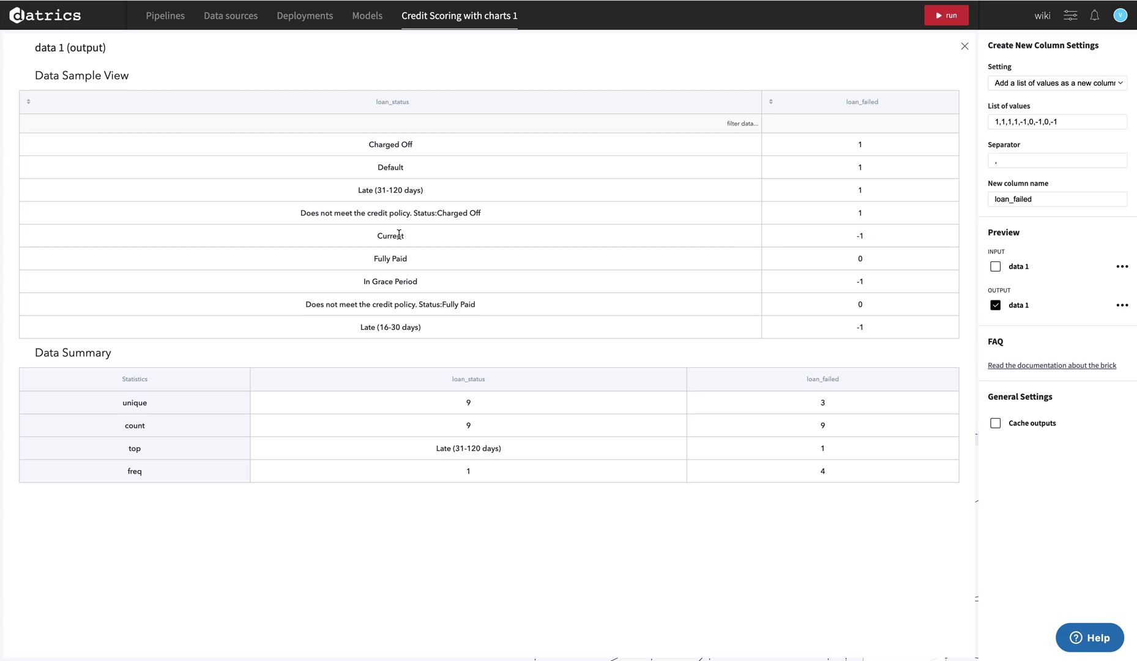
{"action": "left_click", "coordinate": [995, 306]}
Review the settings of the final Join Data brick in Define Target and the first Typization brick in Create Features
{"action": "left_click", "coordinate": [568, 275]}
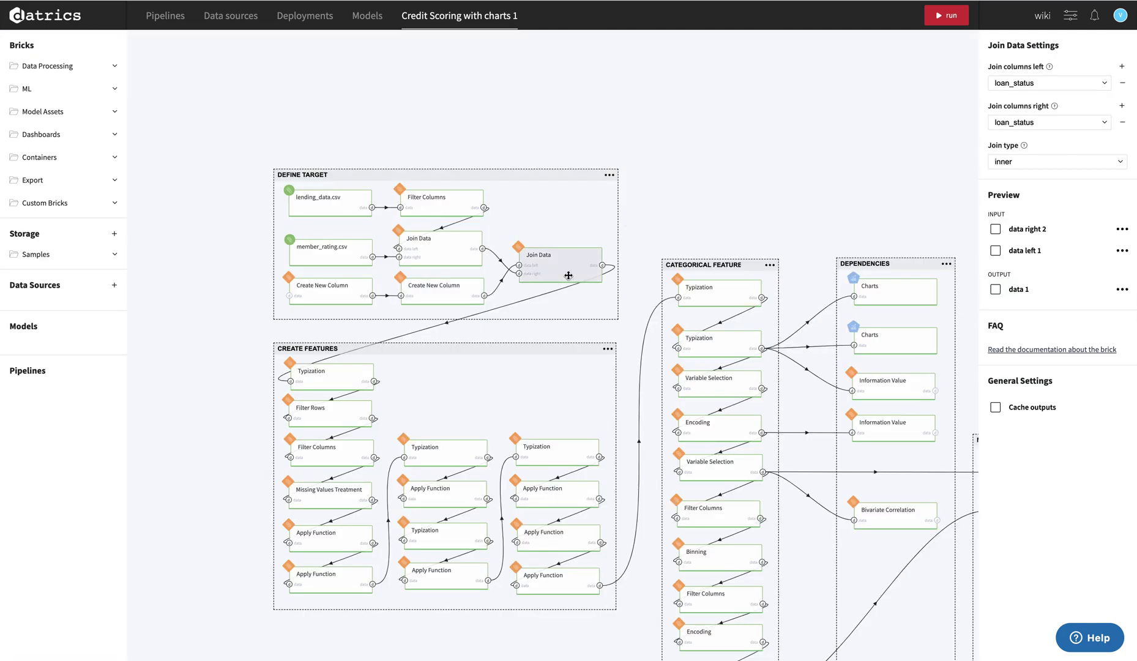
{"action": "scroll", "coordinate": [378, 417], "scroll_direction": "down", "scroll_amount": 5}
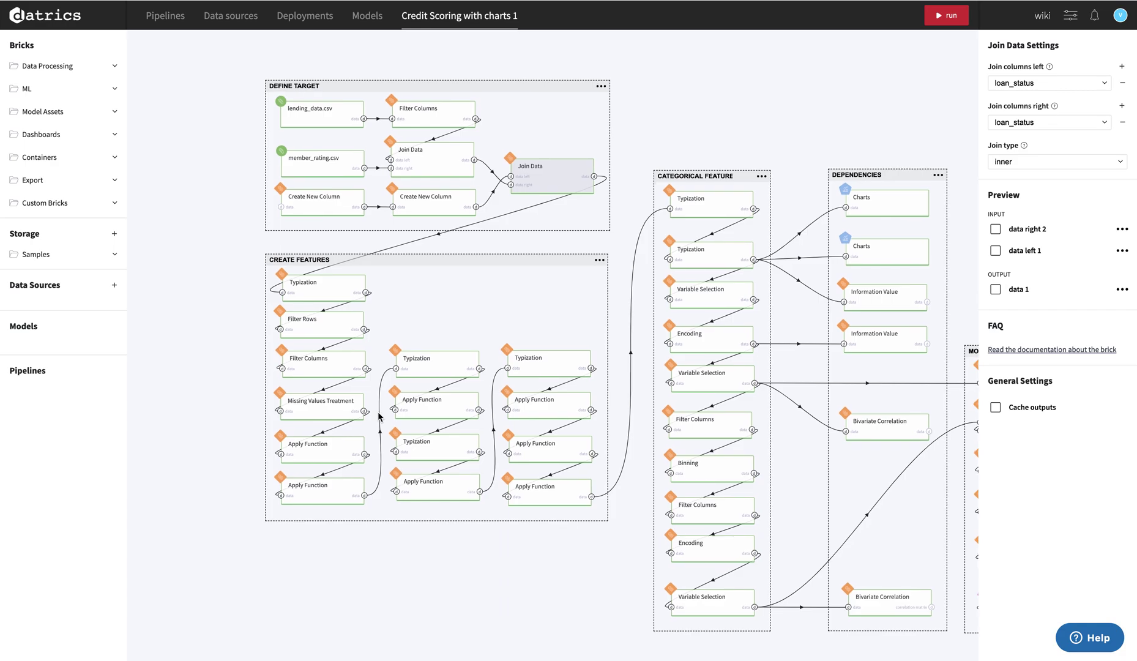
{"action": "left_click", "coordinate": [296, 277]}
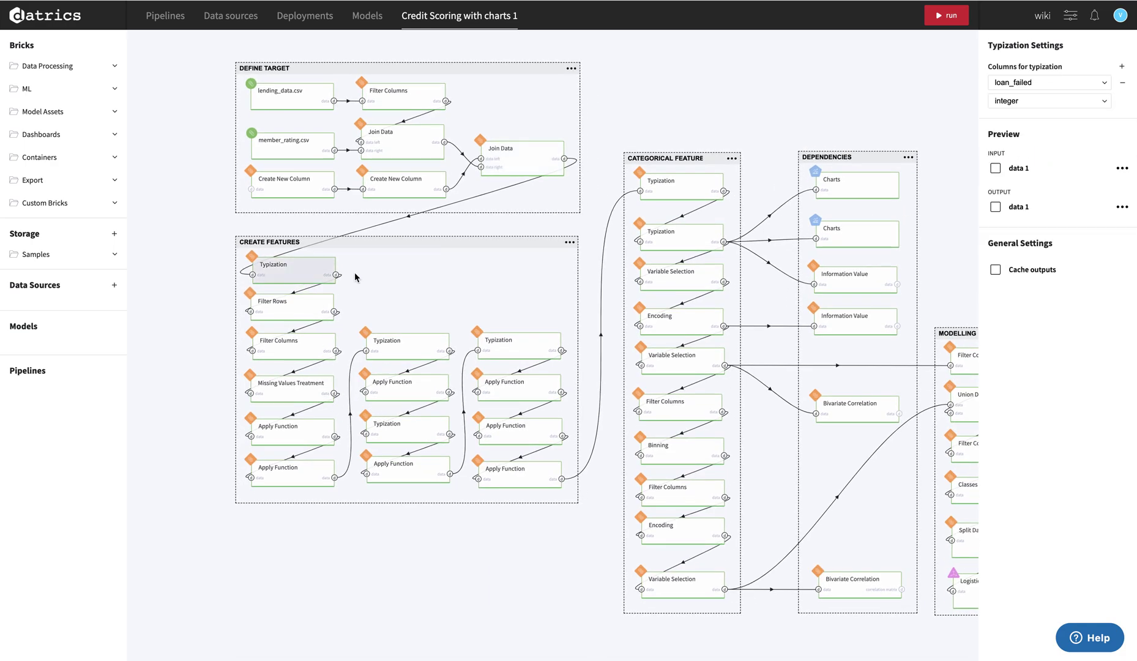
Examine how each column's missing values are handled in the Missing Values Treatment brick, and return to the pipeline
{"action": "left_click", "coordinate": [291, 387]}
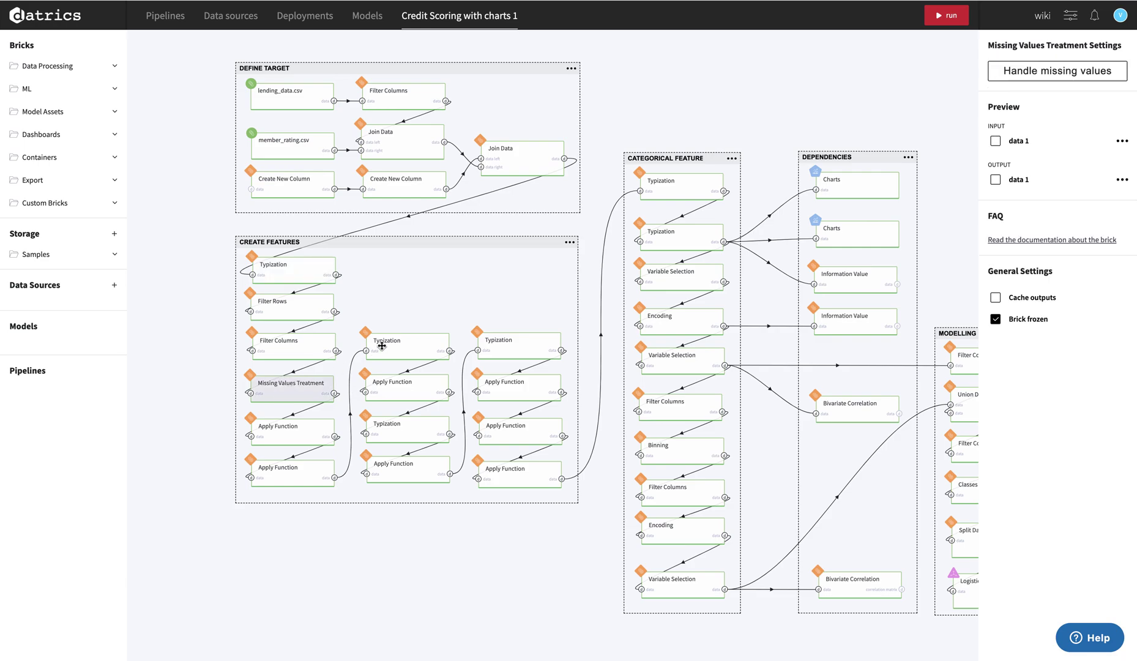
{"action": "left_click", "coordinate": [1059, 72]}
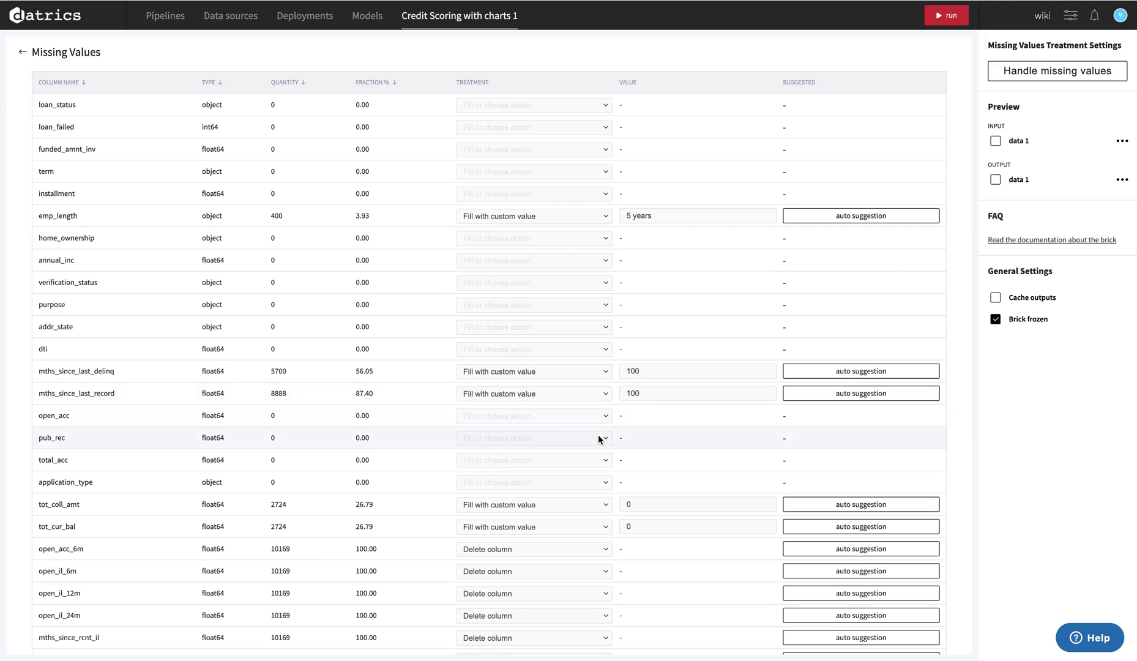
{"action": "scroll", "coordinate": [600, 440], "scroll_direction": "down", "scroll_amount": 1}
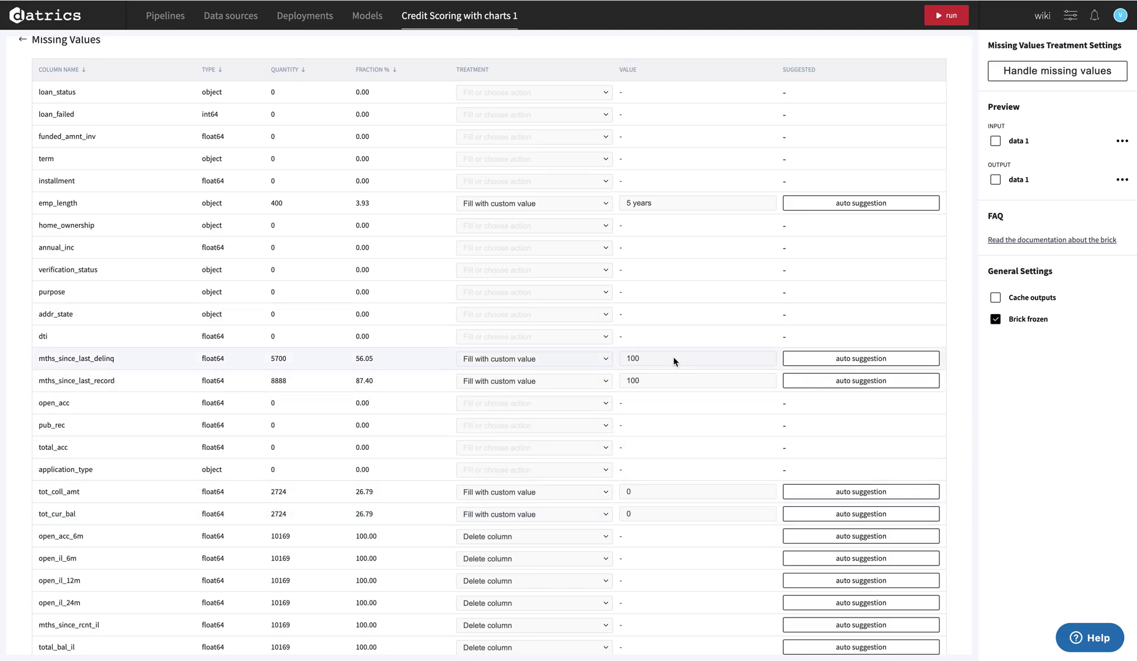
{"action": "scroll", "coordinate": [730, 276], "scroll_direction": "up", "scroll_amount": 1}
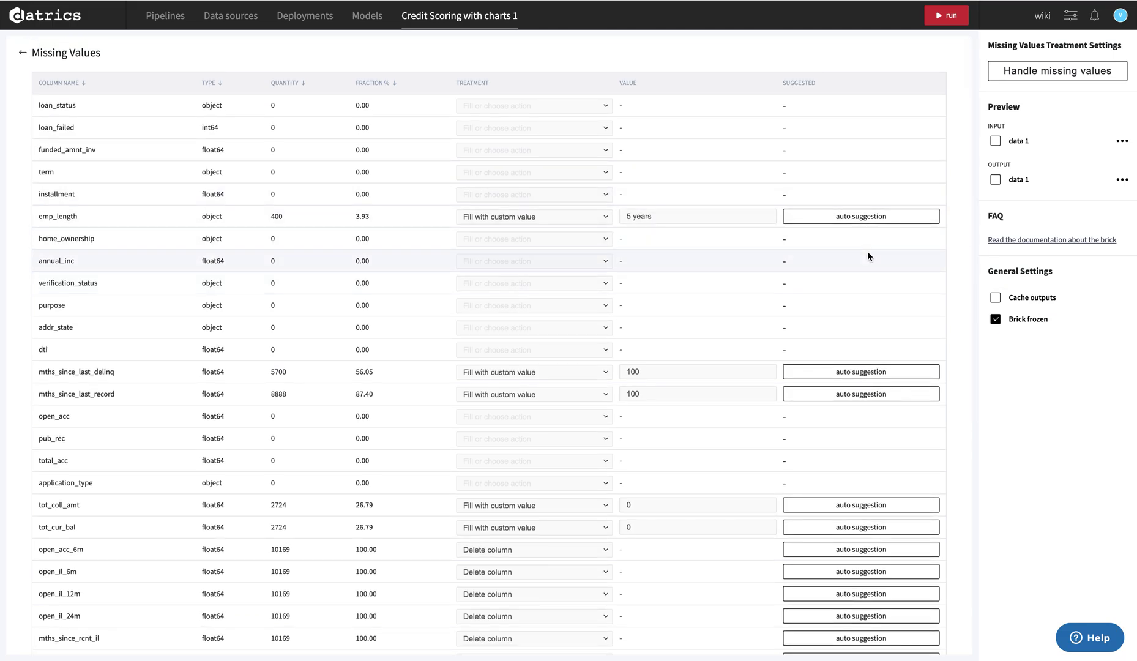
{"action": "mouse_move", "coordinate": [2, 36]}
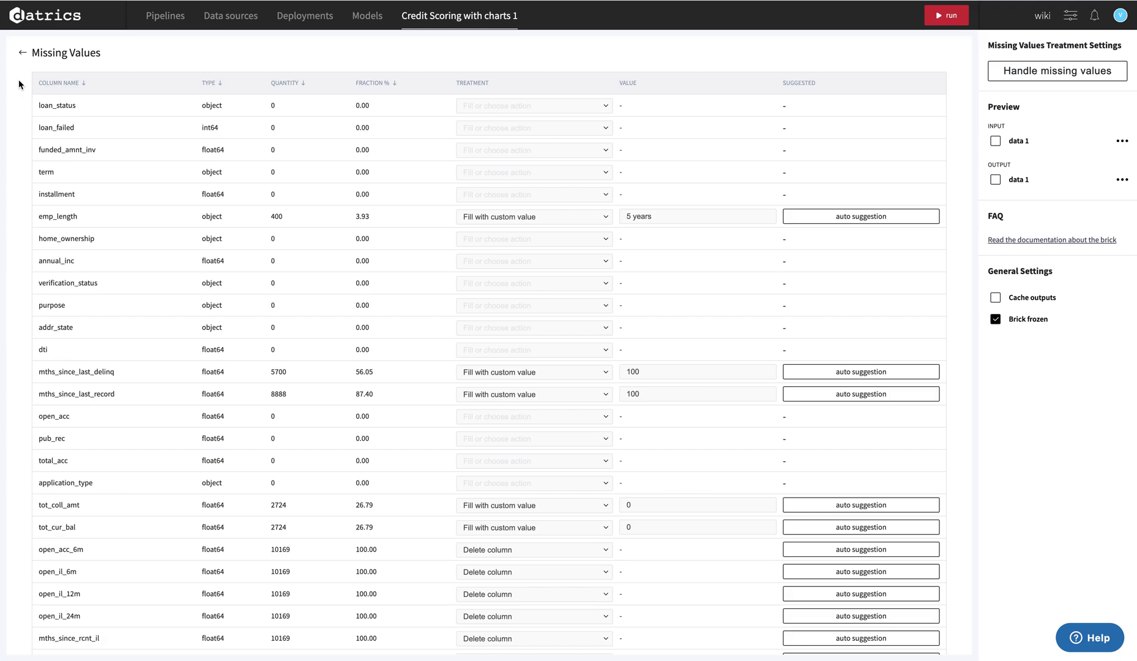
{"action": "left_click", "coordinate": [22, 54]}
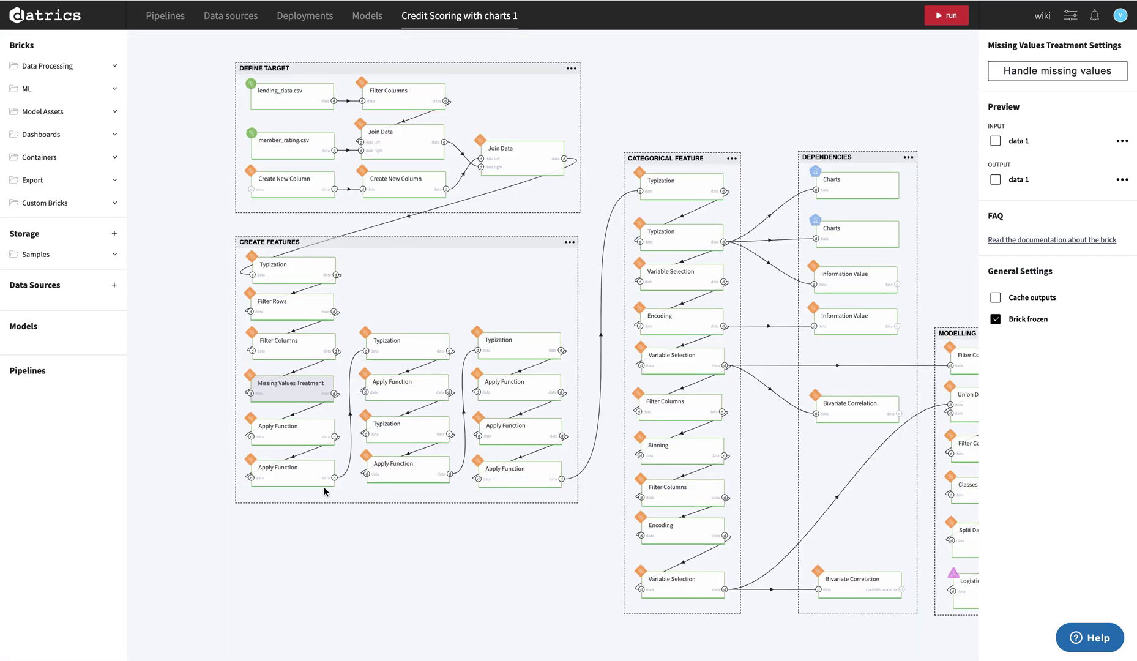
Review the Apply Function settings for the term, emp_length and lti columns in Create Features
{"action": "left_click", "coordinate": [303, 438]}
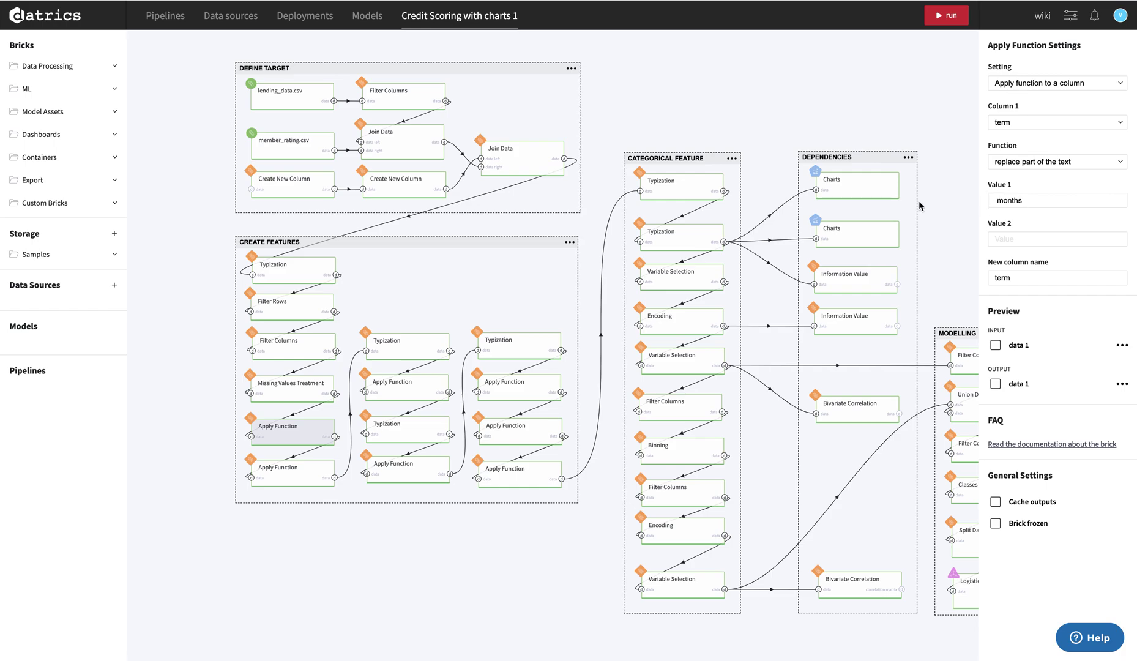
{"action": "left_click", "coordinate": [531, 386]}
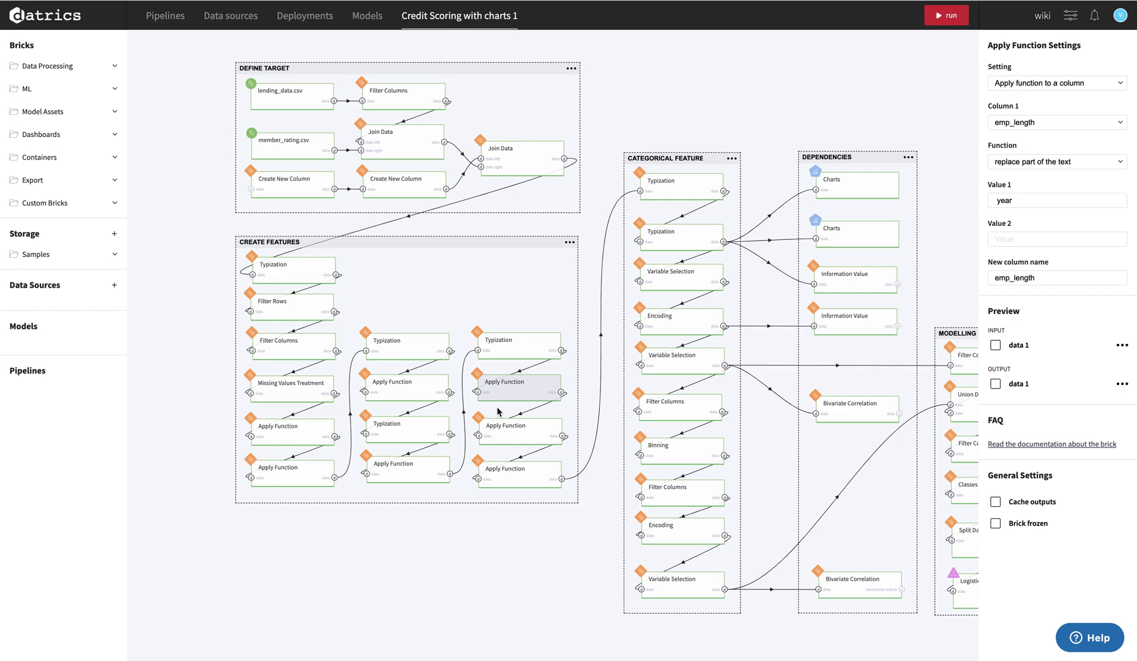
{"action": "left_click", "coordinate": [507, 428]}
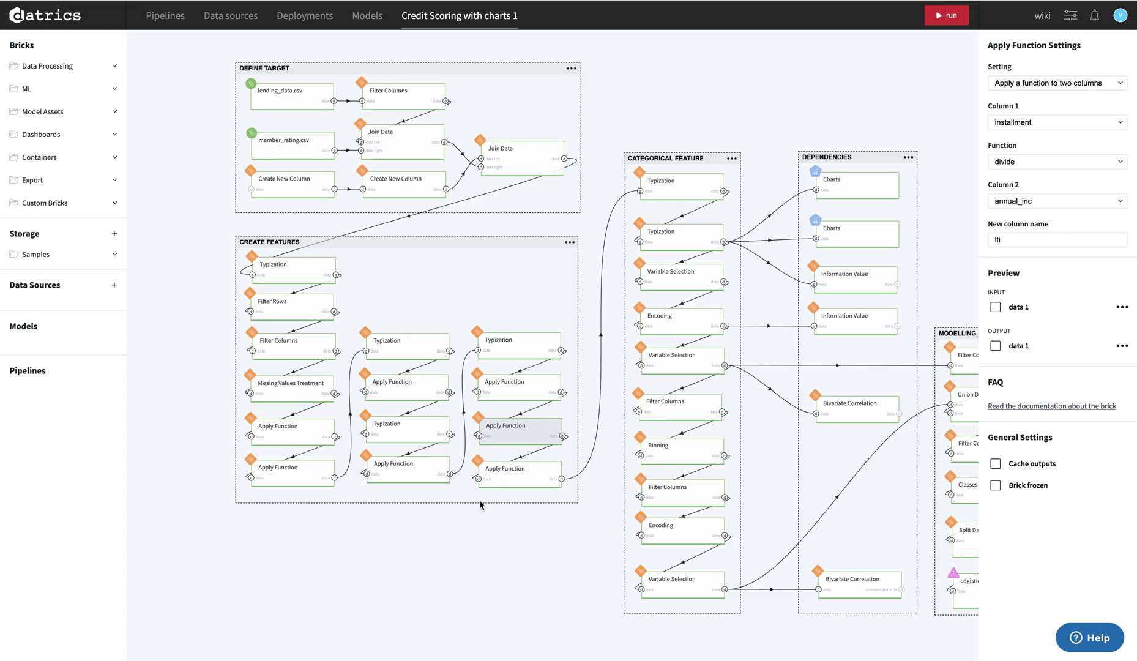
Review the settings of the first Variable Selection brick and the first Encoding brick in the Categorical Feature group
{"action": "scroll", "coordinate": [696, 174], "scroll_direction": "right", "scroll_amount": 5}
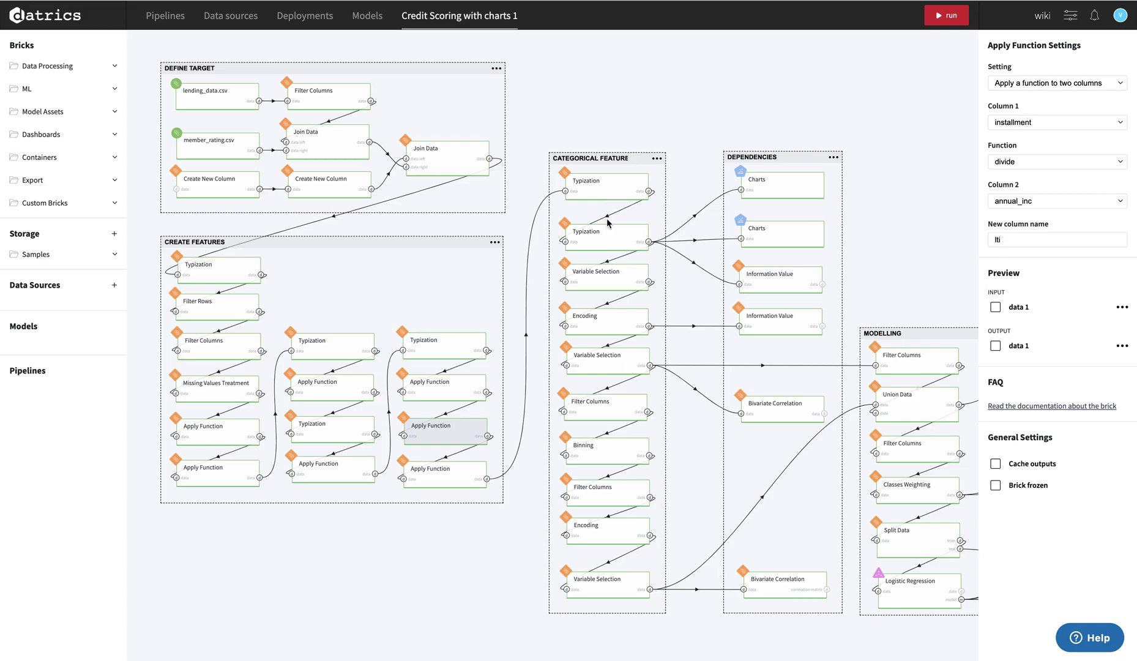
{"action": "left_click", "coordinate": [614, 277]}
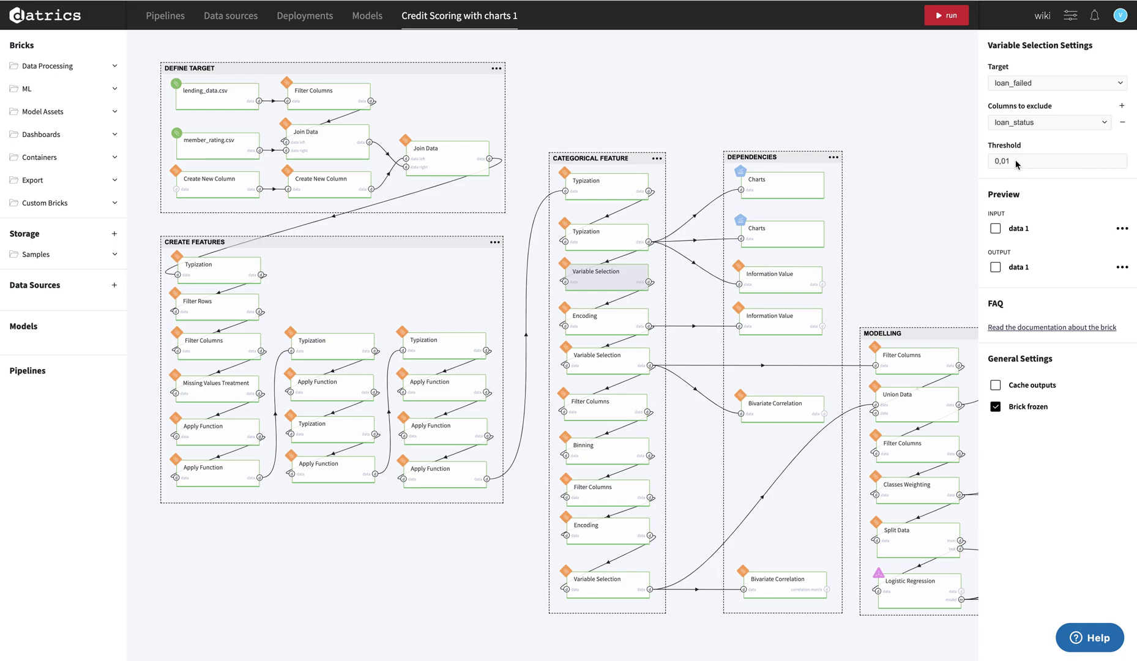
{"action": "mouse_move", "coordinate": [1013, 165]}
{"action": "left_click", "coordinate": [624, 321]}
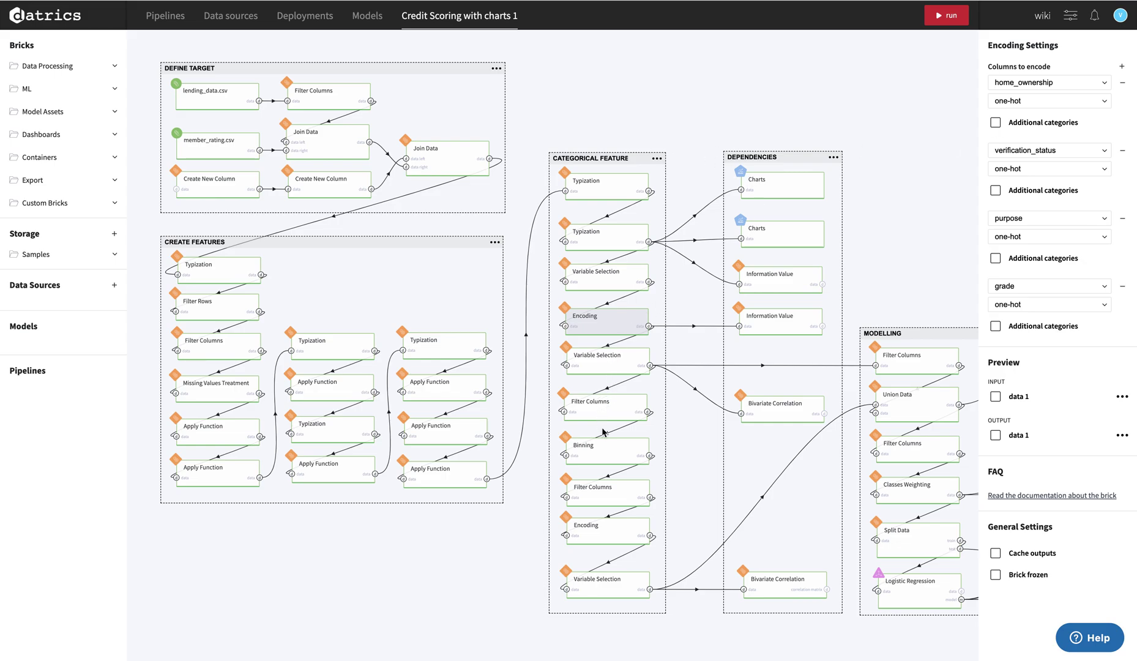
Examine the Binning brick's bins for annual_inc and dti, and review the last Variable Selection brick's settings
{"action": "left_click", "coordinate": [603, 456]}
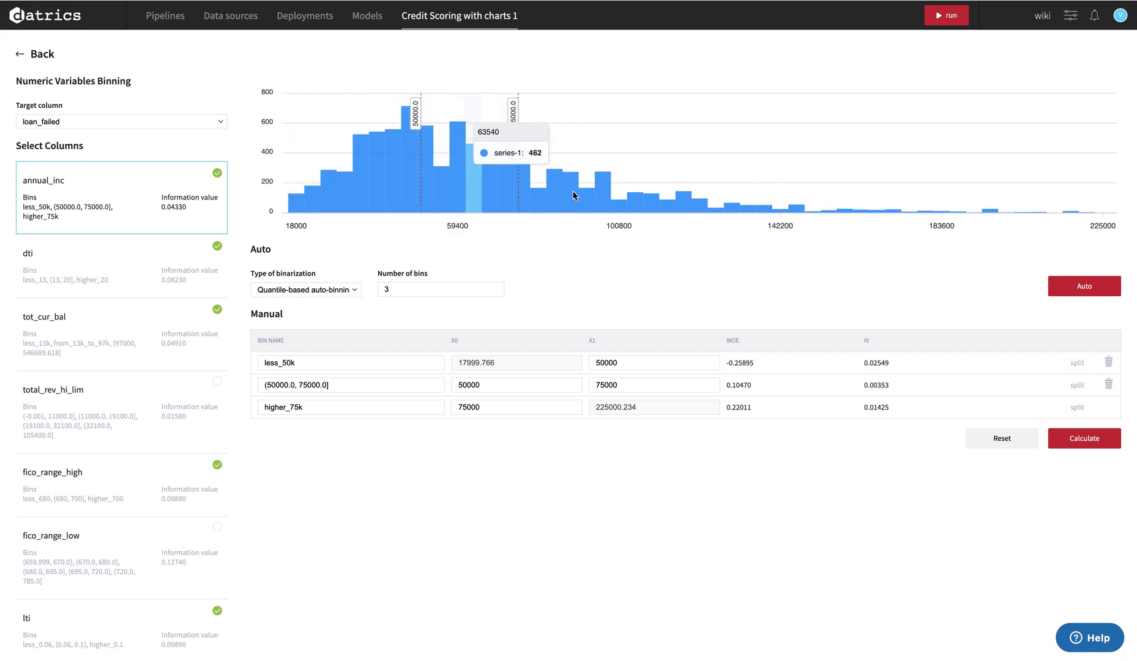
{"action": "left_click", "coordinate": [117, 273]}
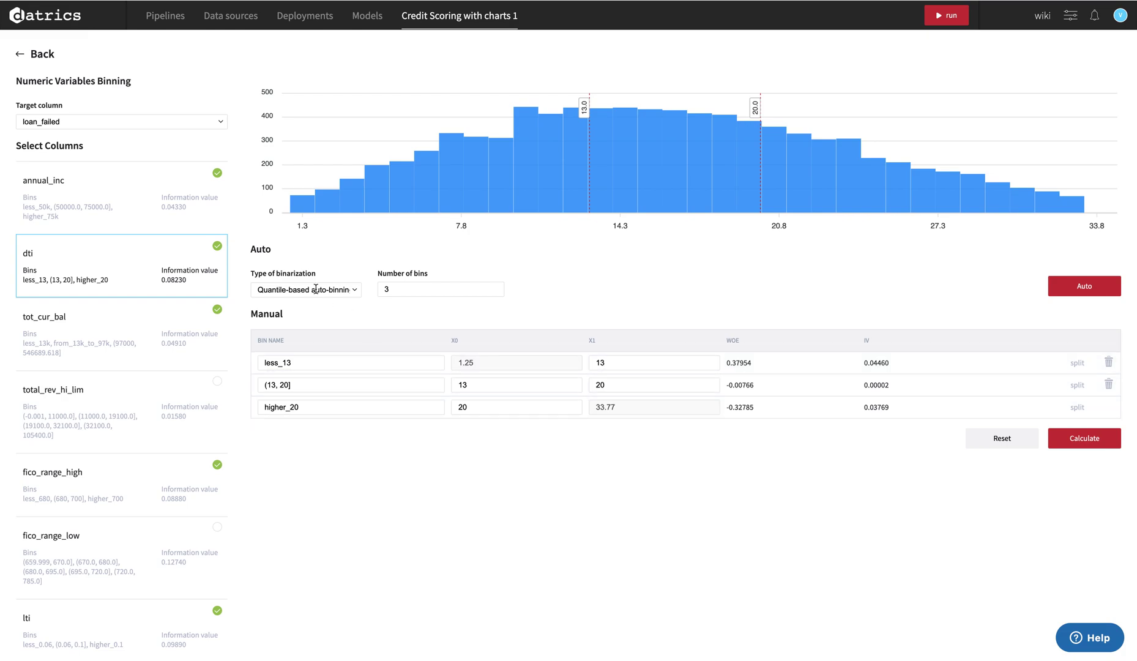
{"action": "left_click", "coordinate": [355, 290]}
{"action": "left_click", "coordinate": [22, 53]}
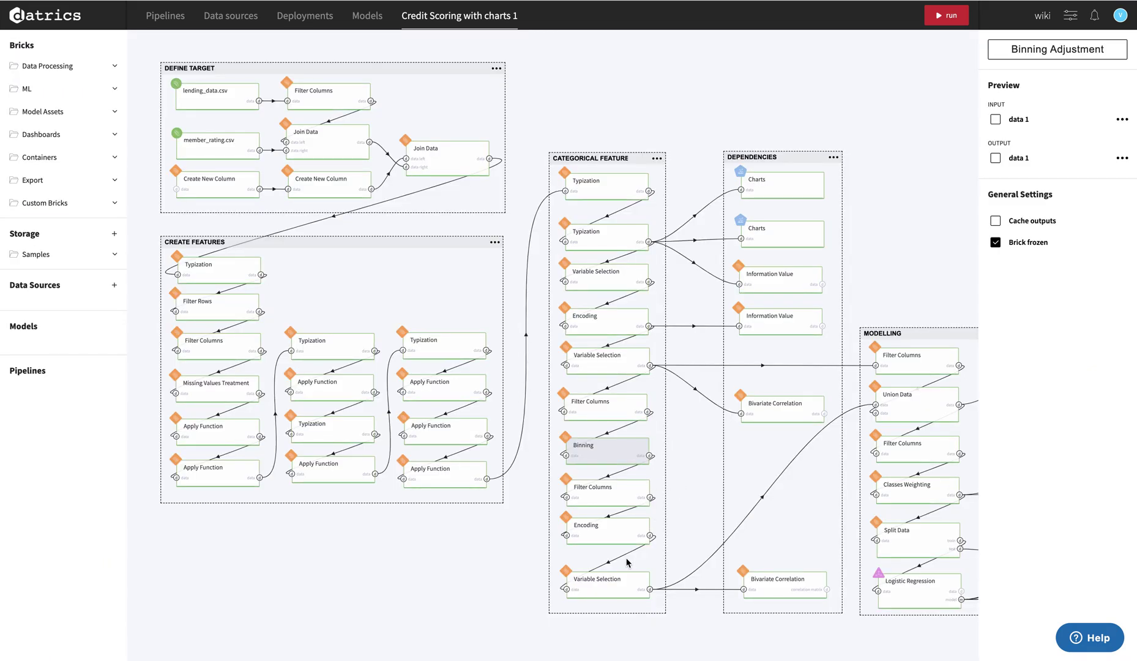
{"action": "left_click", "coordinate": [614, 587]}
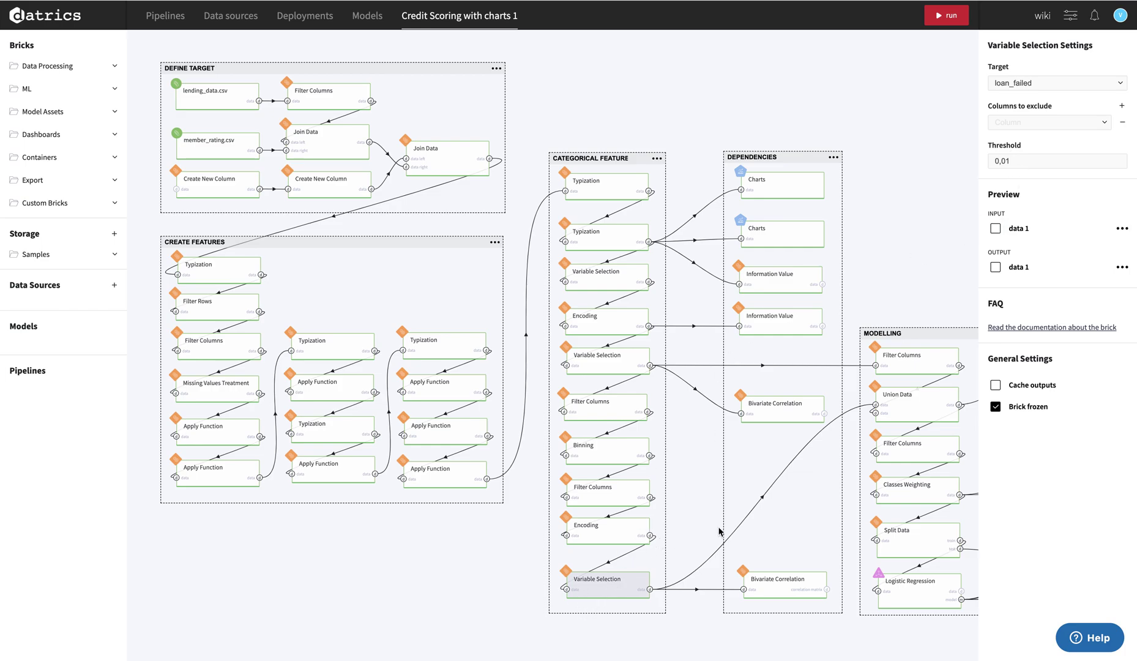
Open the dashboard view of the first Charts brick in Dependencies and look through its four charts
{"action": "scroll", "coordinate": [719, 531], "scroll_direction": "right", "scroll_amount": 5}
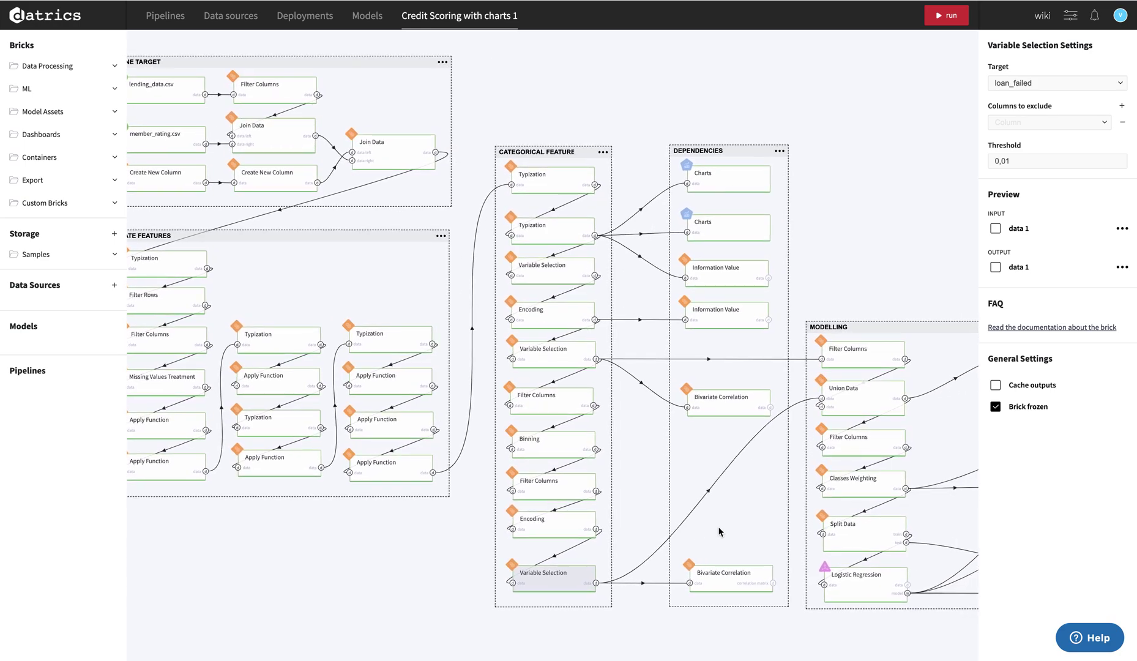
{"action": "scroll", "coordinate": [766, 259], "scroll_direction": "right", "scroll_amount": 3}
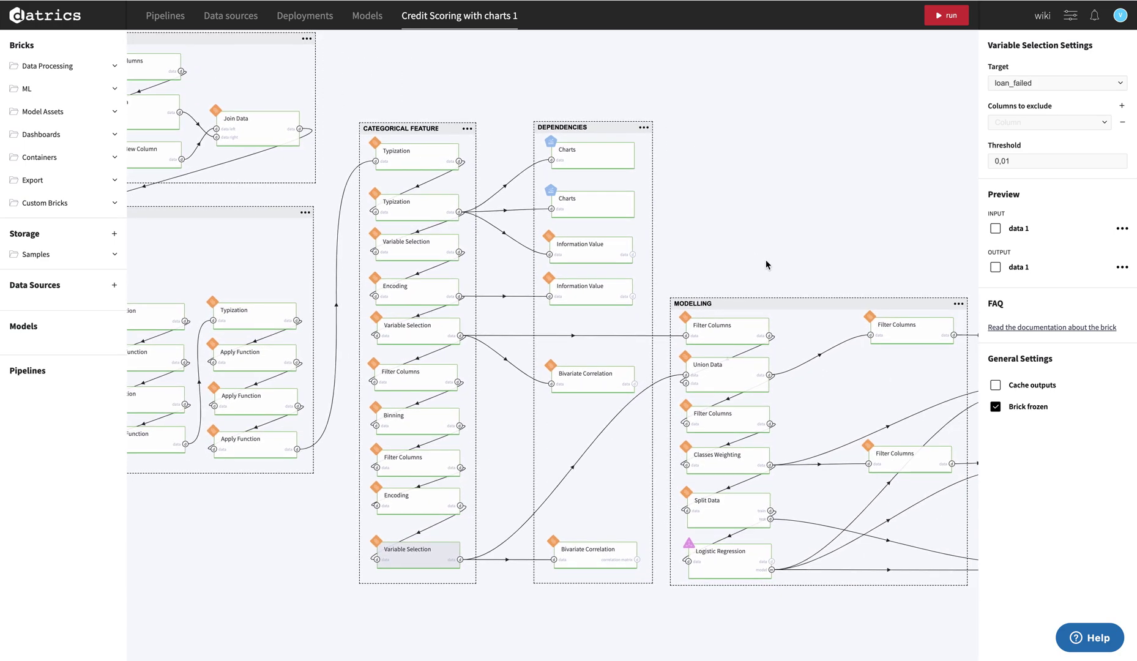
{"action": "left_click", "coordinate": [603, 157]}
{"action": "left_click", "coordinate": [1029, 279]}
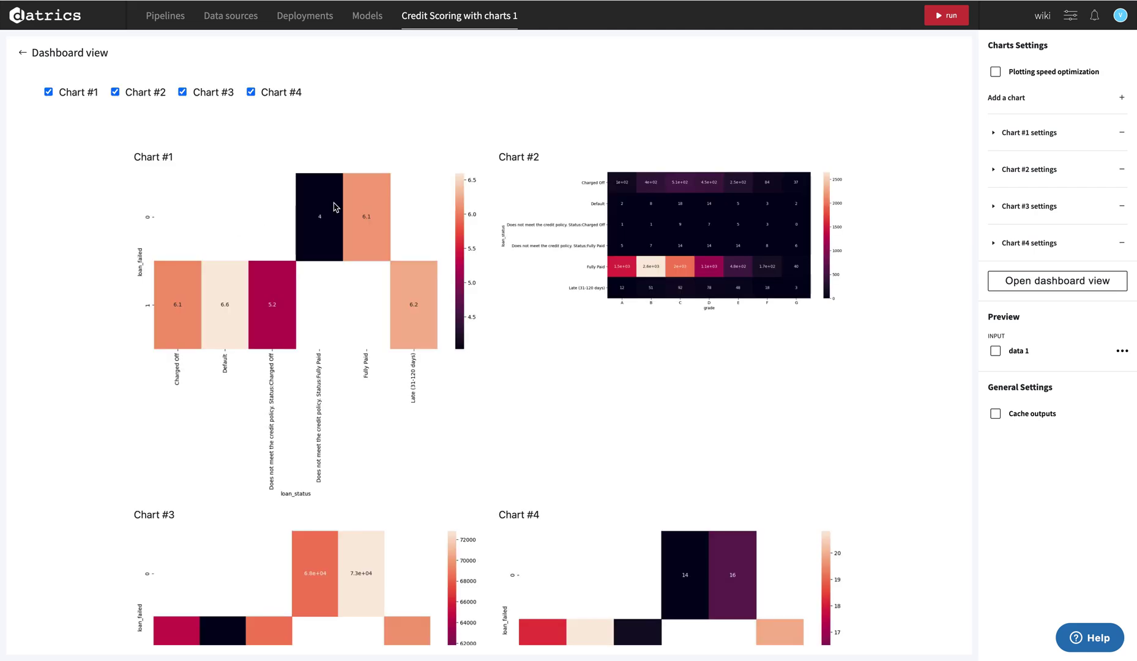
{"action": "scroll", "coordinate": [434, 302], "scroll_direction": "down", "scroll_amount": 2}
{"action": "scroll", "coordinate": [431, 300], "scroll_direction": "up", "scroll_amount": 2}
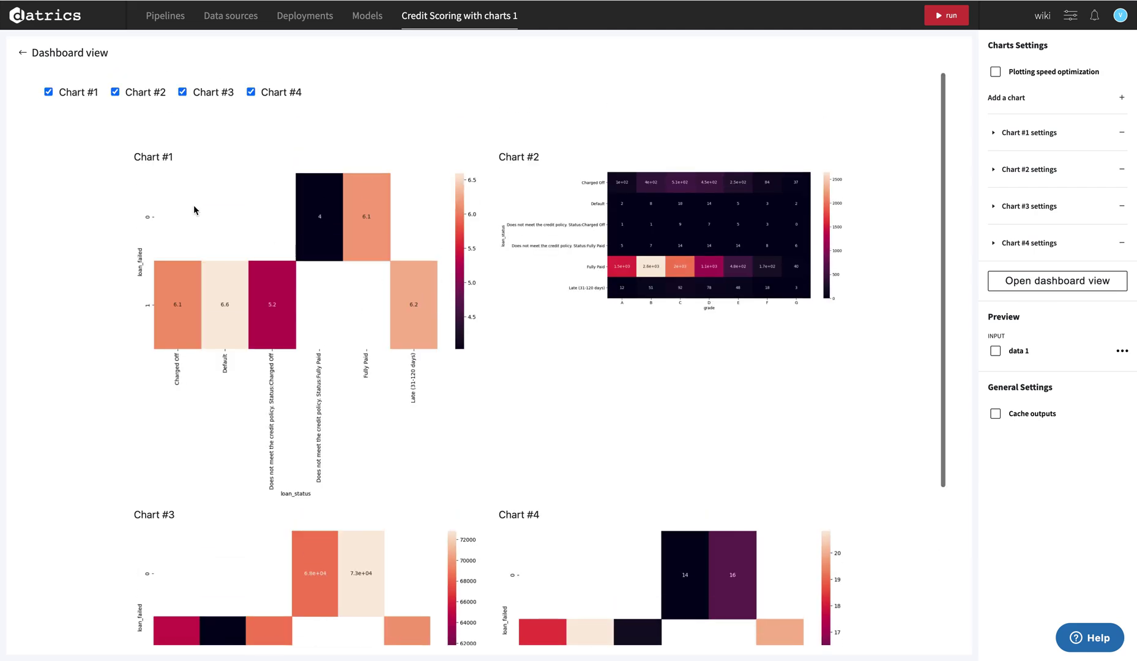
Preview the output of the first Information Value brick in Dependencies and review the first Bivariate Correlation brick's settings
{"action": "left_click", "coordinate": [24, 55]}
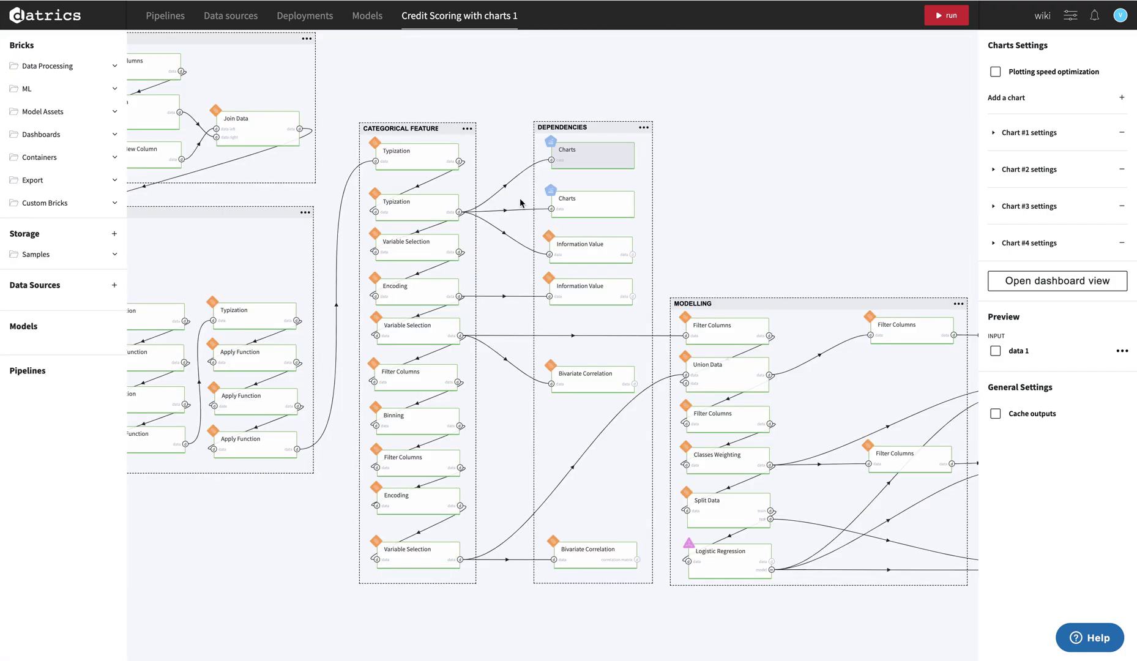
{"action": "left_click", "coordinate": [610, 252]}
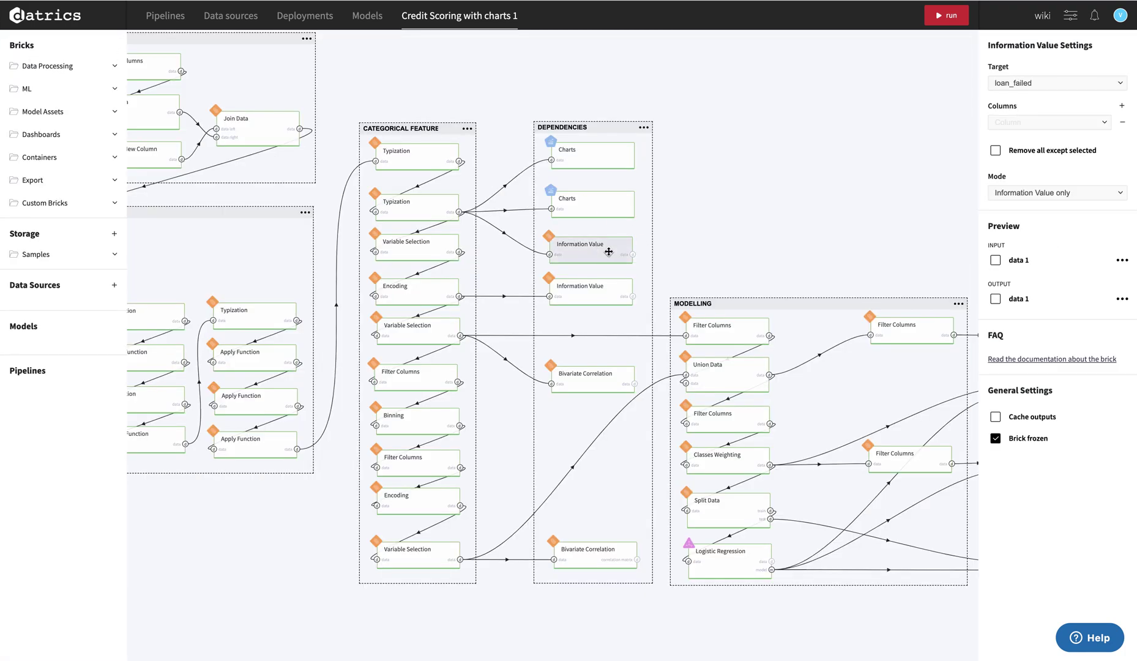
{"action": "left_click", "coordinate": [995, 298]}
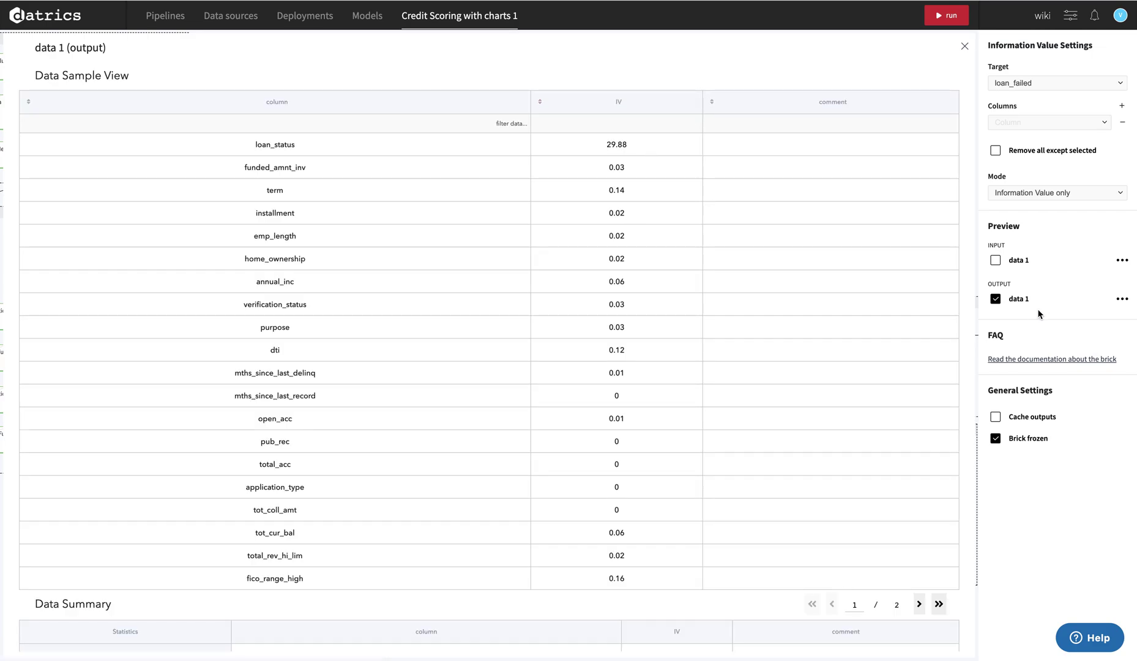
{"action": "left_click", "coordinate": [996, 298]}
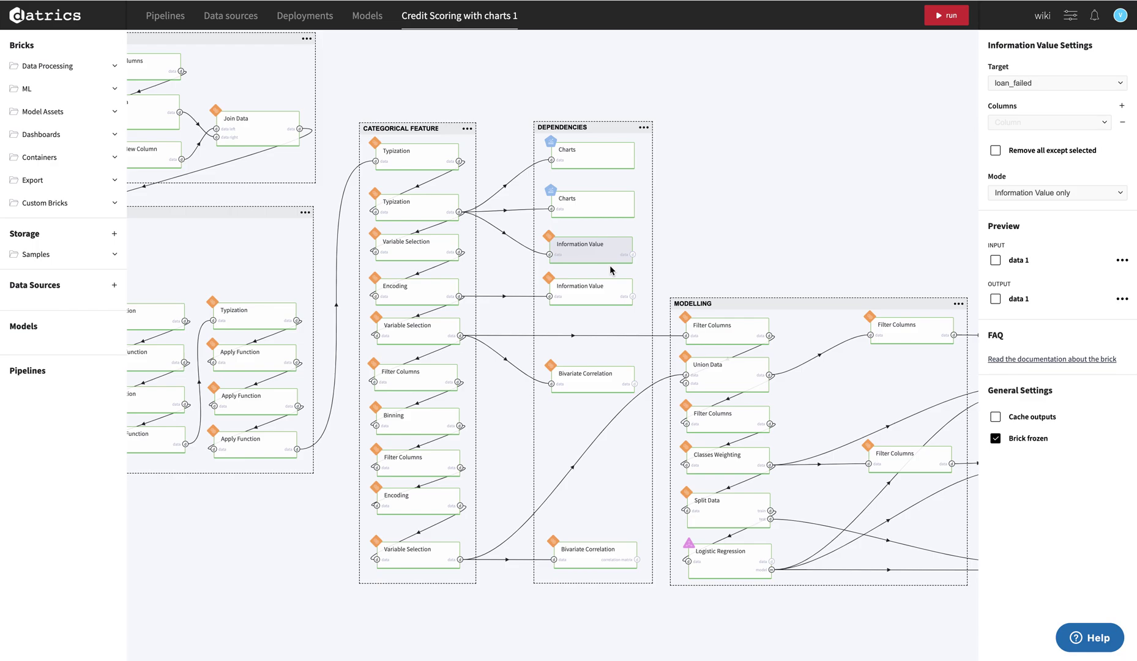
{"action": "left_click", "coordinate": [604, 387]}
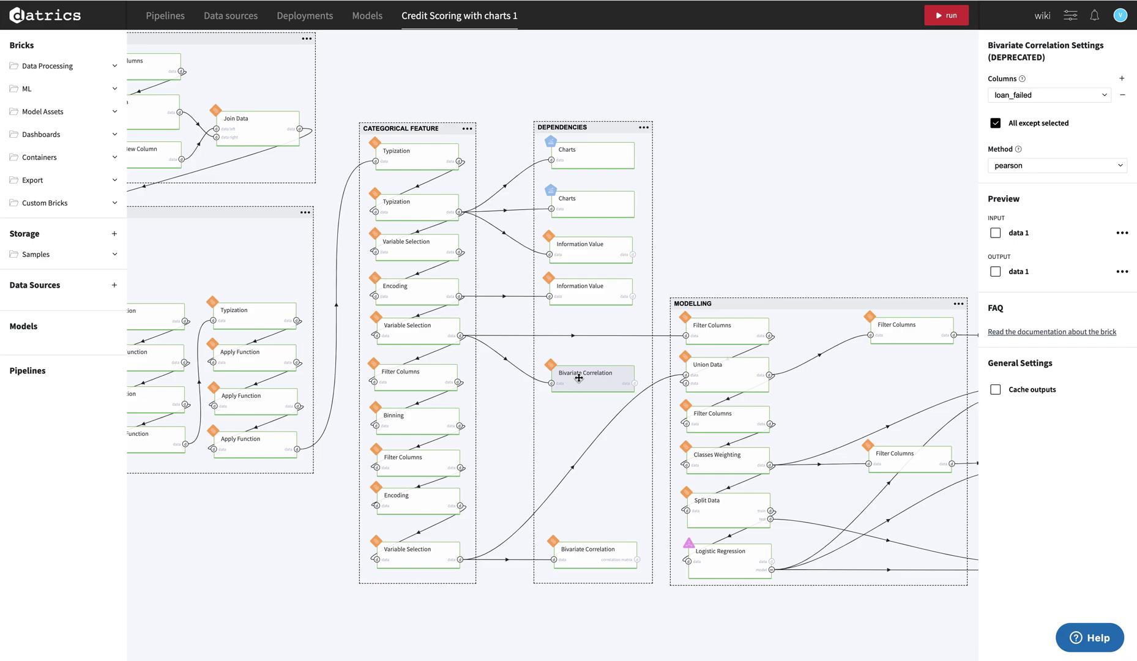
Review the settings of the first Filter Columns brick and the Union Data brick in the Modelling group
{"action": "scroll", "coordinate": [793, 354], "scroll_direction": "right", "scroll_amount": 3}
{"action": "scroll", "coordinate": [793, 354], "scroll_direction": "down", "scroll_amount": 1}
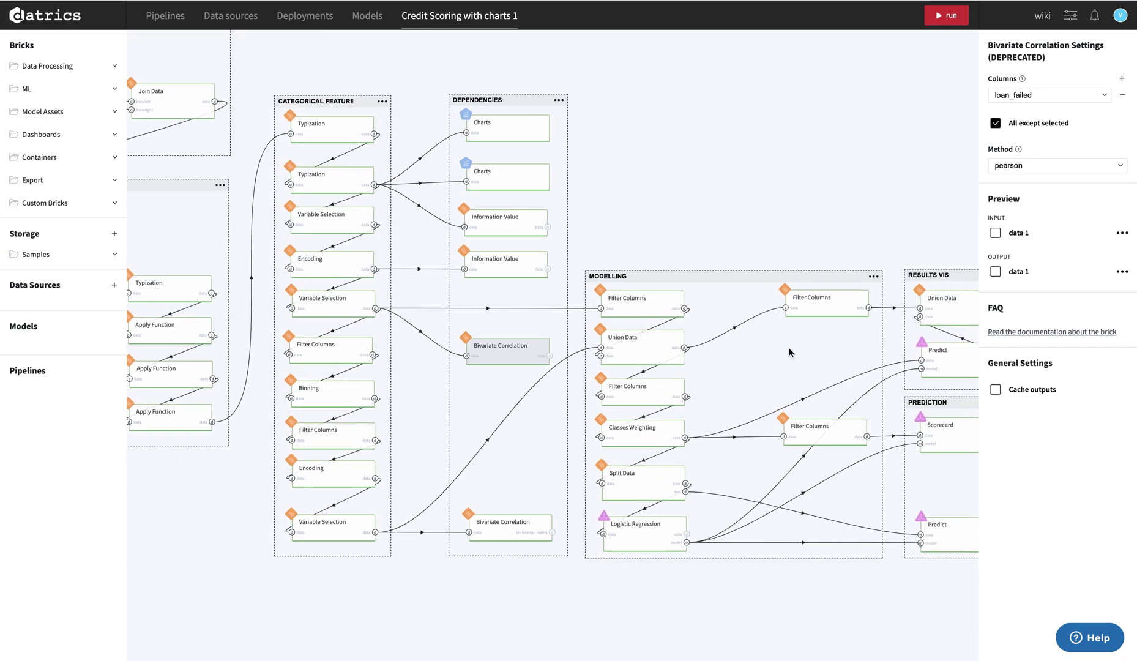
{"action": "left_click", "coordinate": [649, 309]}
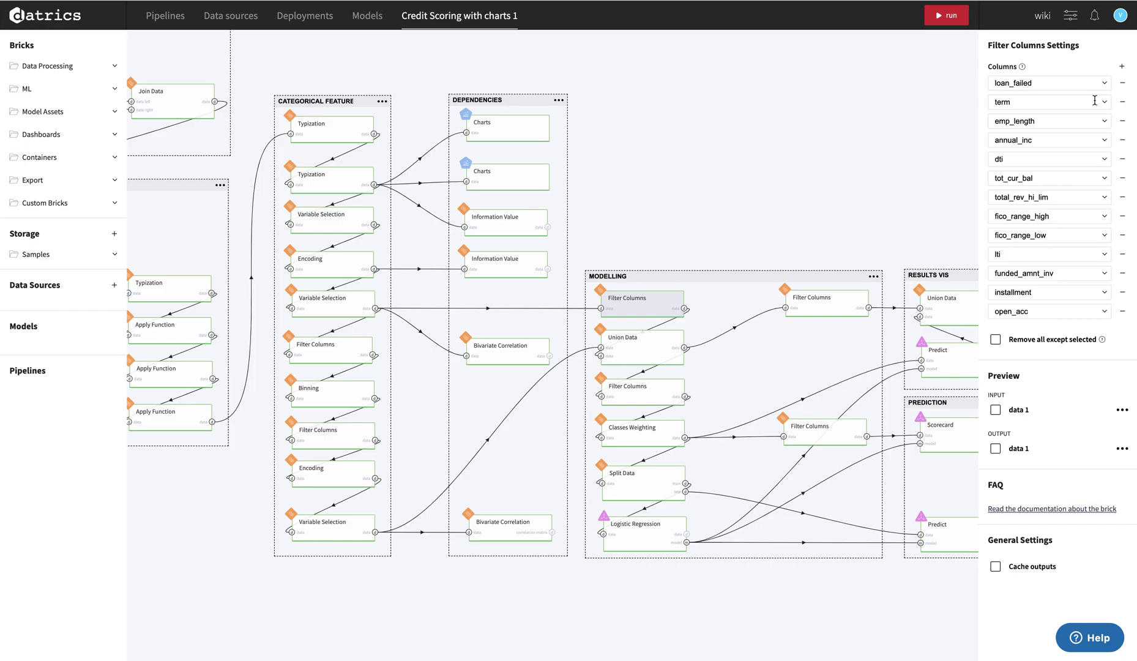
{"action": "left_click", "coordinate": [655, 348]}
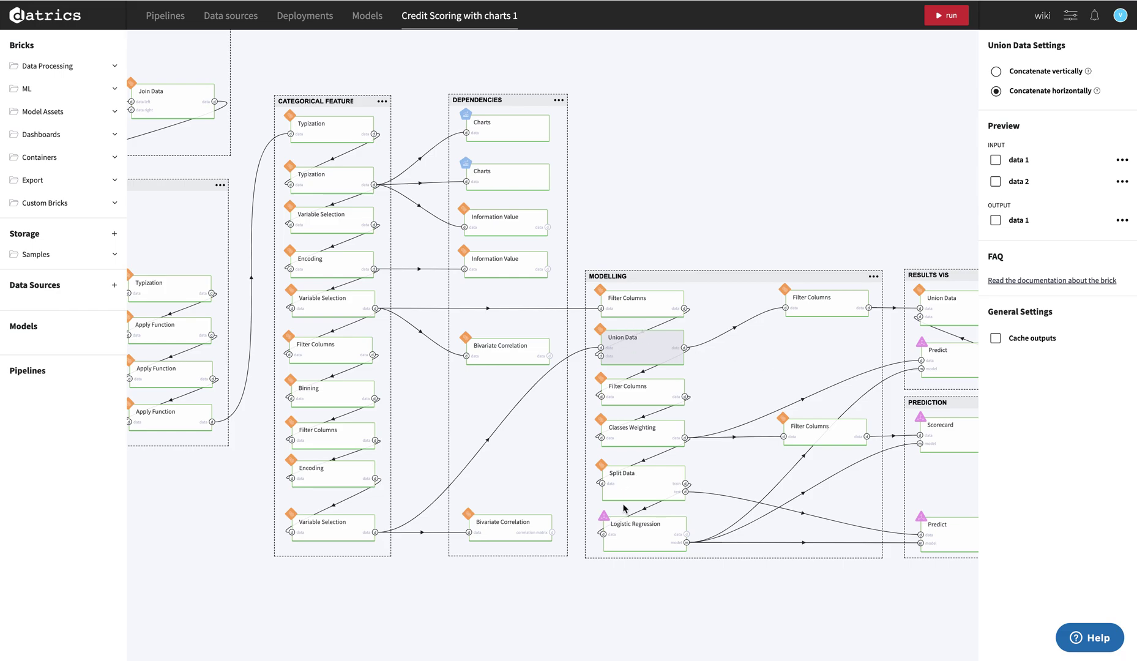
Examine the class weights in the Classes Weighting brick and review the Split Data brick's settings
{"action": "left_click", "coordinate": [652, 425]}
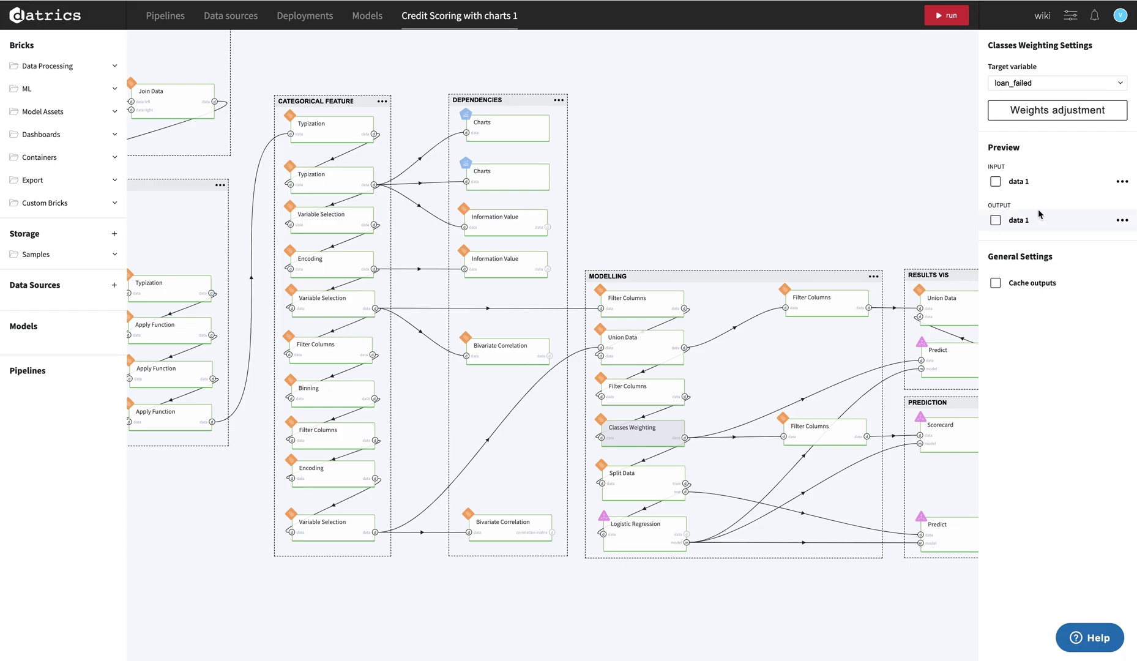
{"action": "left_click", "coordinate": [1039, 109]}
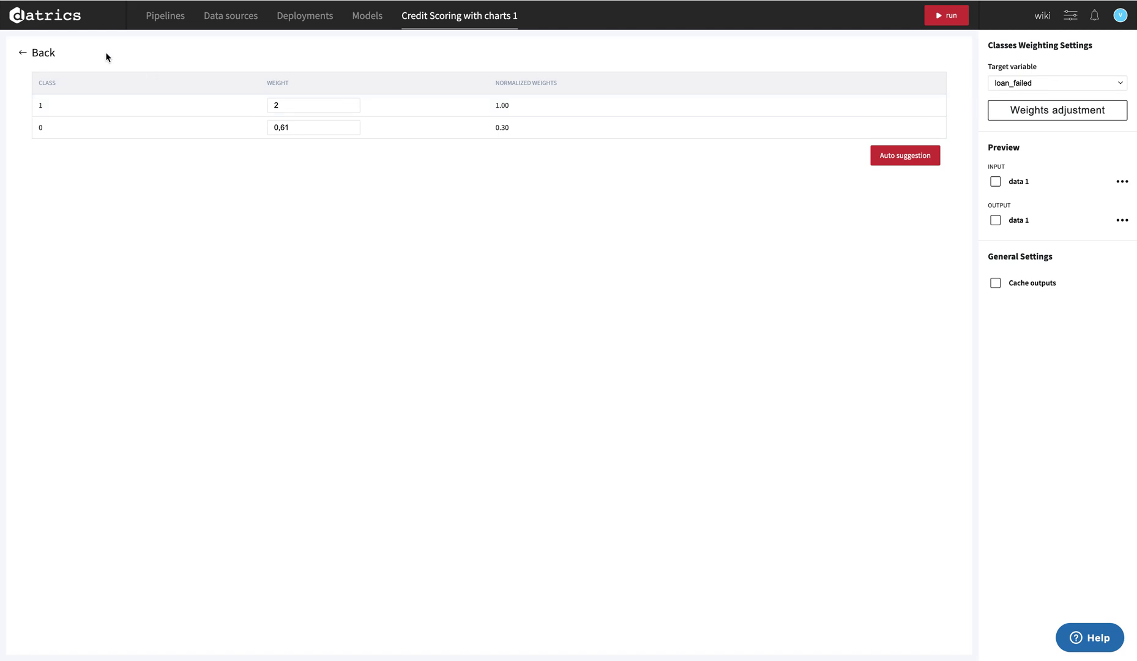
{"action": "left_click", "coordinate": [22, 53]}
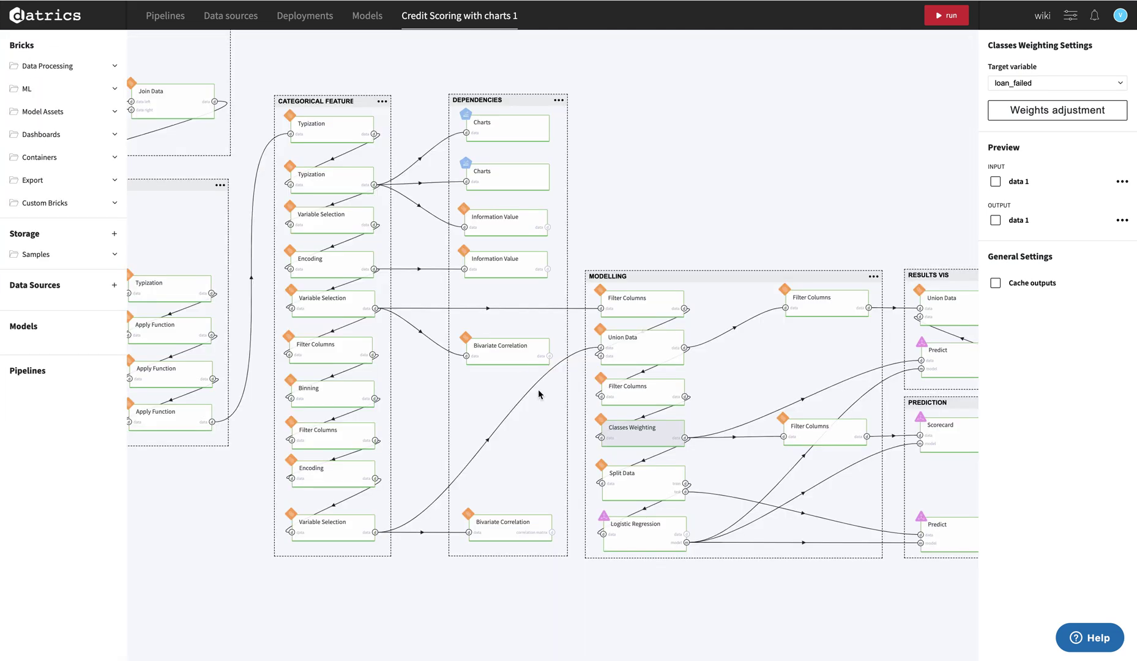
{"action": "left_click", "coordinate": [645, 472]}
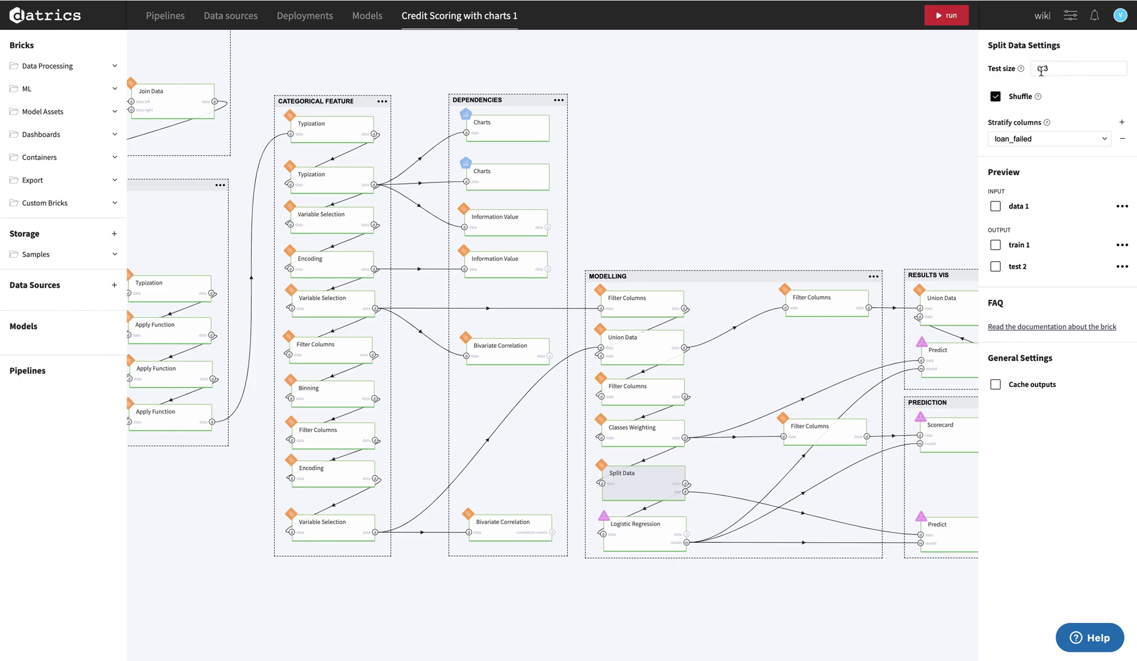
Review the Logistic Regression brick's settings and examine its model performance report from feature importance through the confusion matrix
{"action": "left_click", "coordinate": [656, 533]}
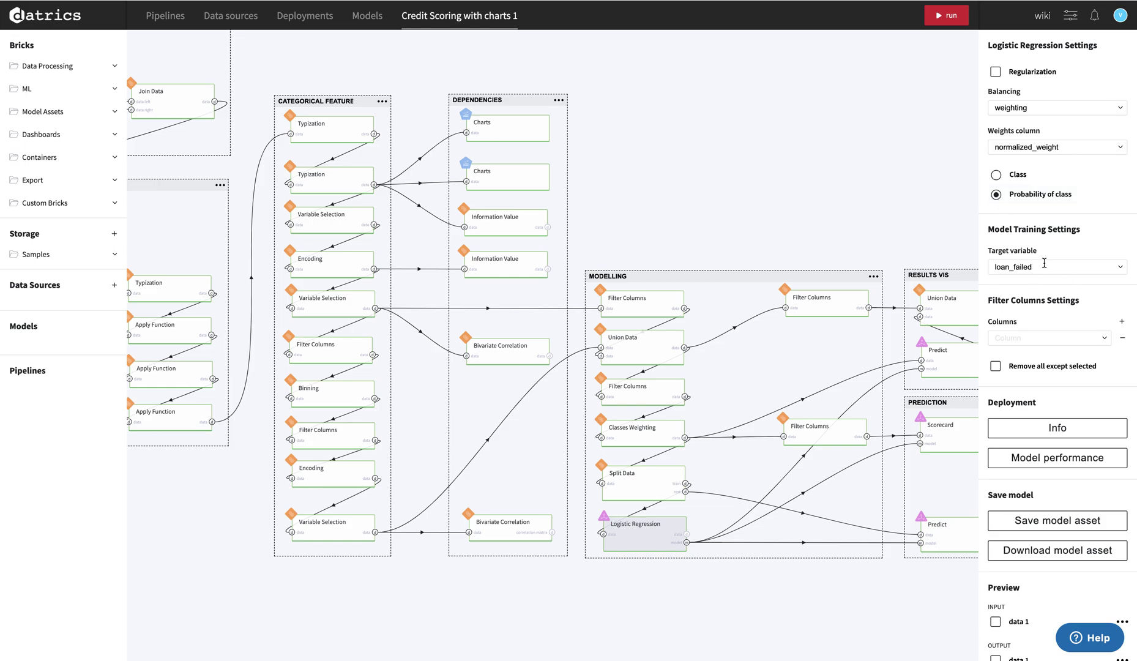
{"action": "left_click", "coordinate": [1045, 464]}
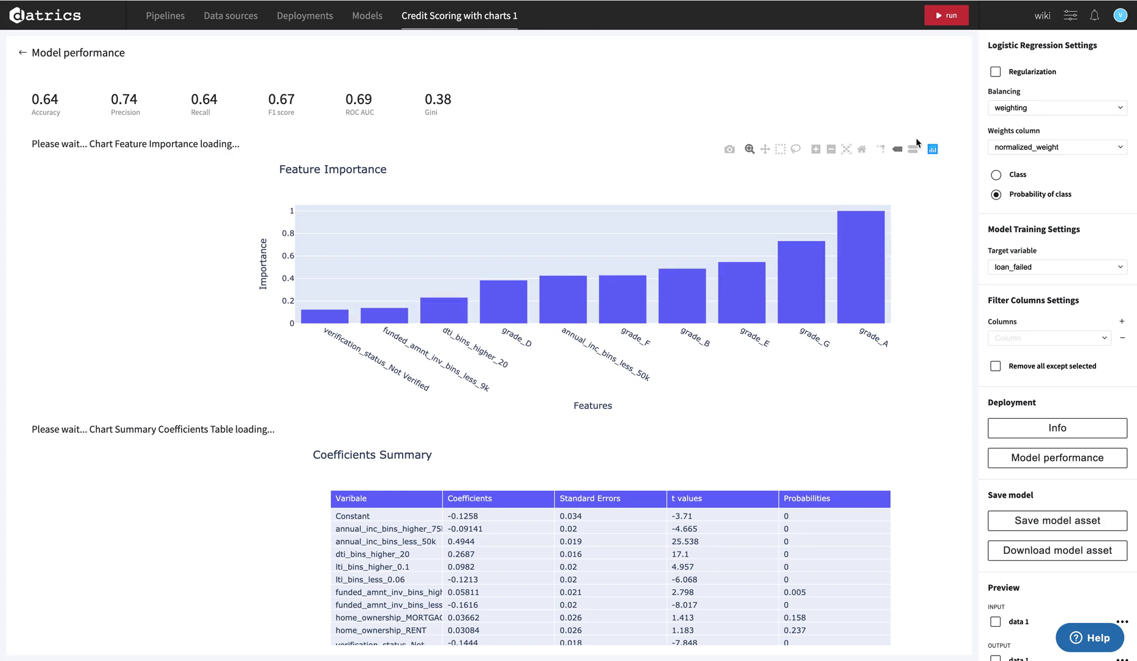
{"action": "scroll", "coordinate": [184, 415], "scroll_direction": "down", "scroll_amount": 2}
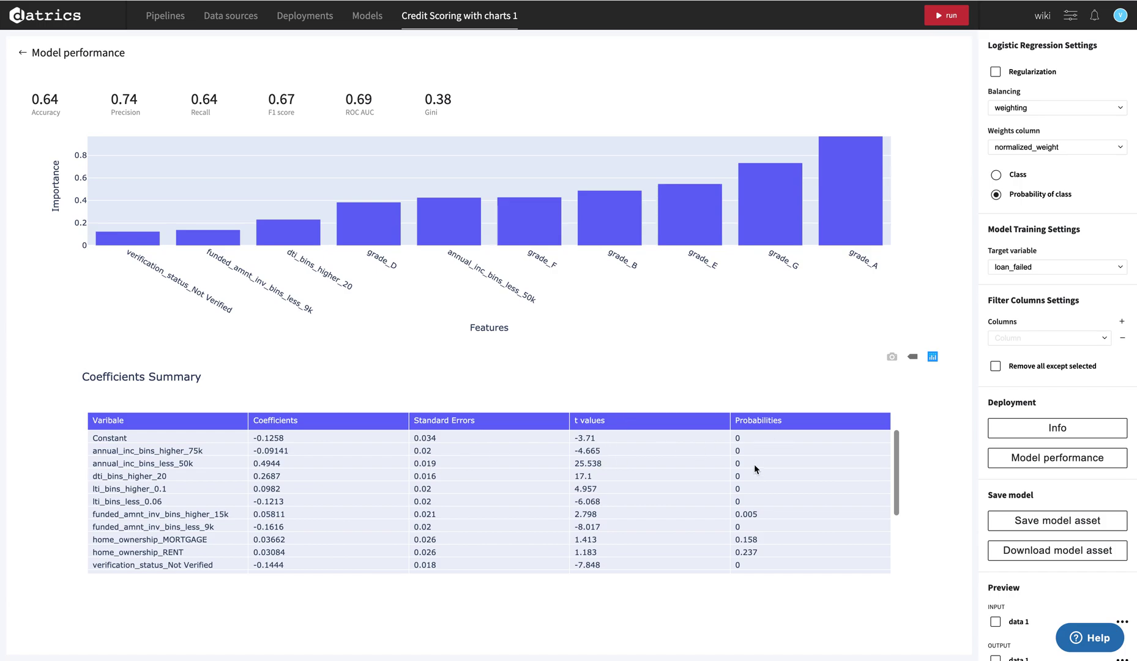
{"action": "scroll", "coordinate": [398, 484], "scroll_direction": "down", "scroll_amount": 2}
{"action": "scroll", "coordinate": [38, 515], "scroll_direction": "down", "scroll_amount": 7}
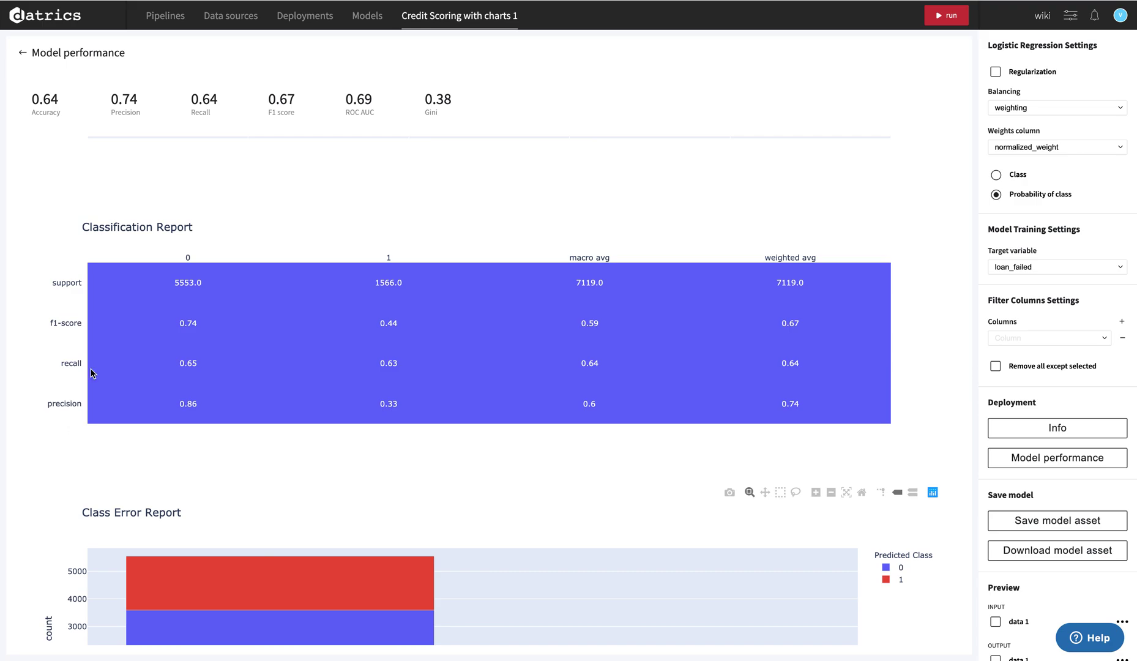
{"action": "scroll", "coordinate": [33, 484], "scroll_direction": "down", "scroll_amount": 2}
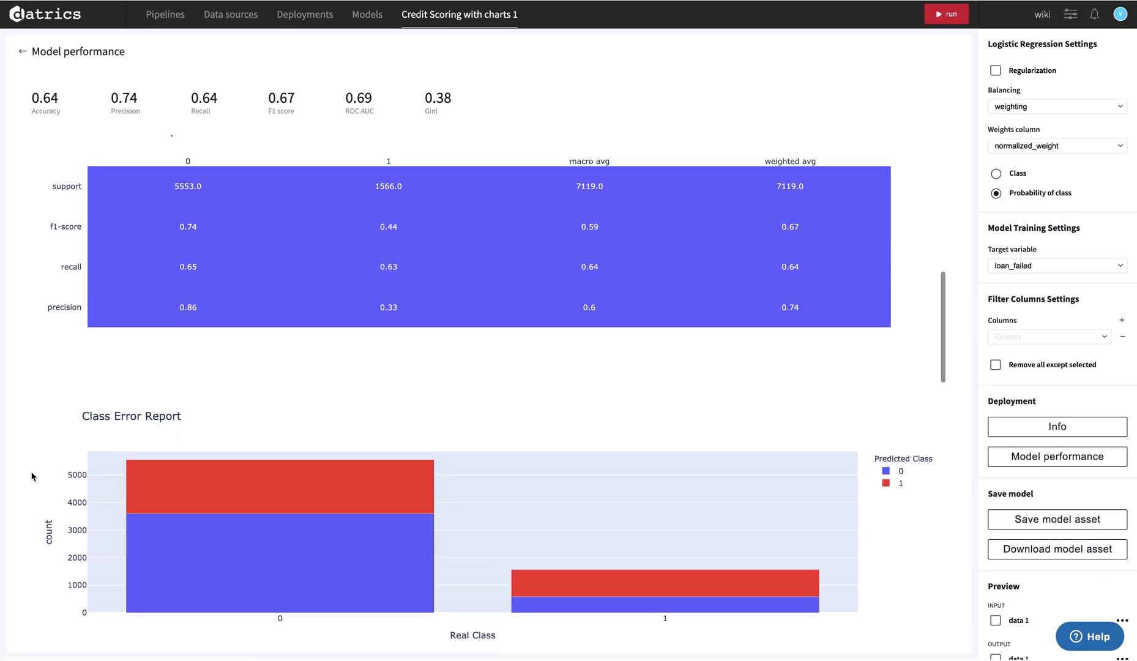
{"action": "scroll", "coordinate": [190, 450], "scroll_direction": "down", "scroll_amount": 5}
{"action": "scroll", "coordinate": [166, 482], "scroll_direction": "down", "scroll_amount": 13}
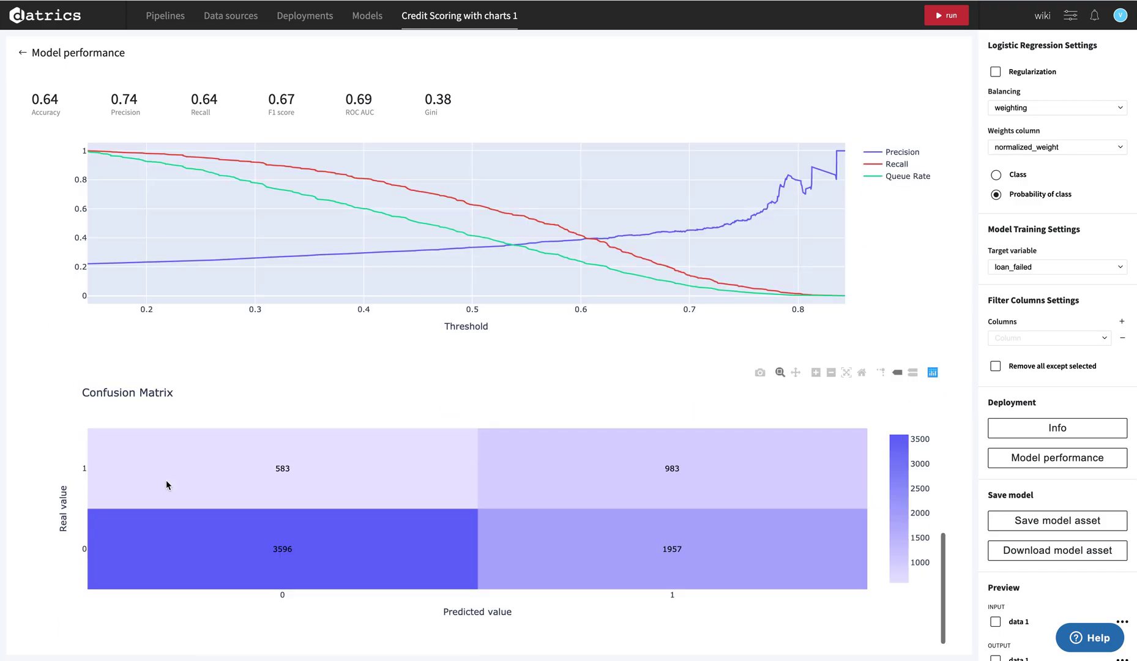
{"action": "scroll", "coordinate": [274, 394], "scroll_direction": "up", "scroll_amount": 15}
{"action": "scroll", "coordinate": [273, 394], "scroll_direction": "up", "scroll_amount": 10}
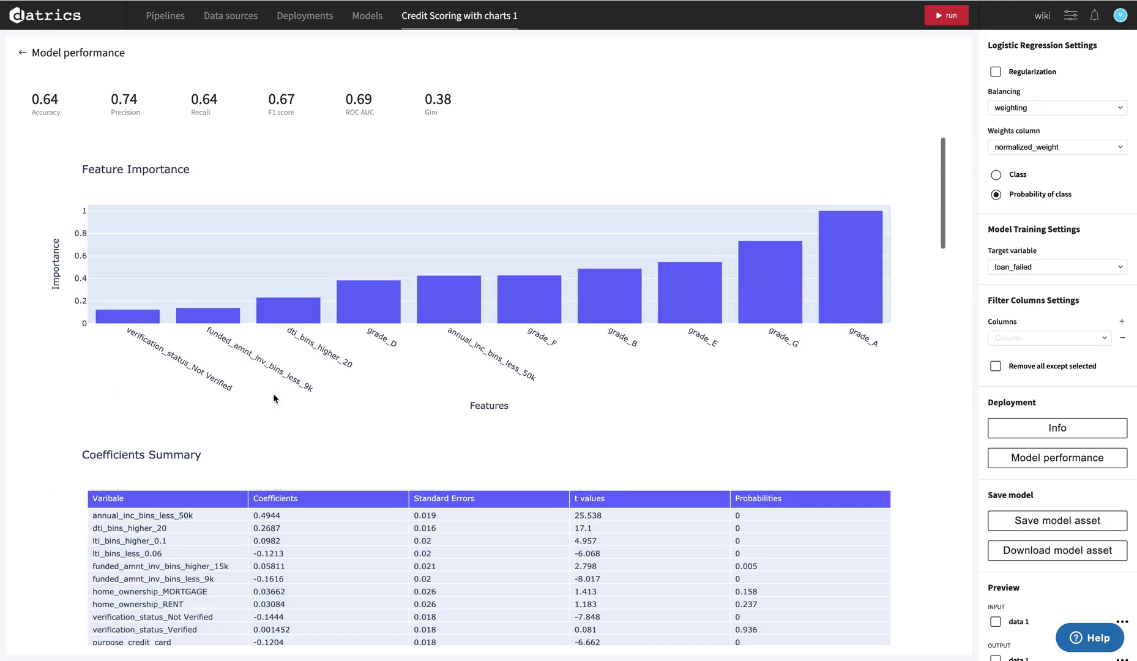
{"action": "left_click", "coordinate": [22, 54]}
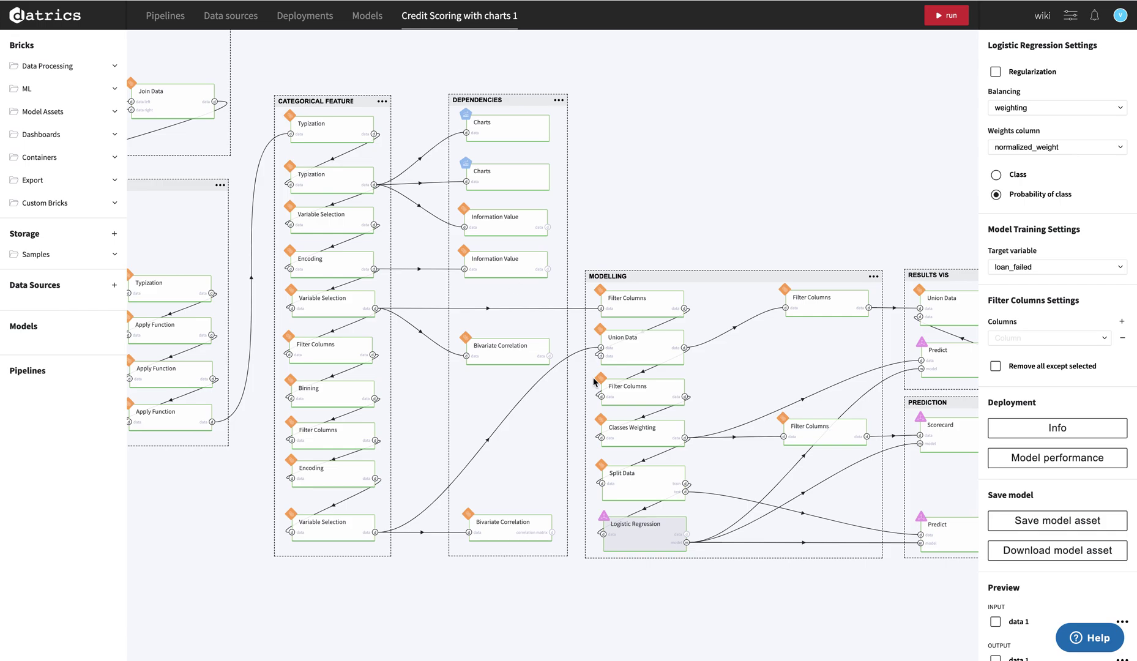
Examine the model performance report of the Predict brick in the Prediction group
{"action": "scroll", "coordinate": [774, 573], "scroll_direction": "right", "scroll_amount": 5}
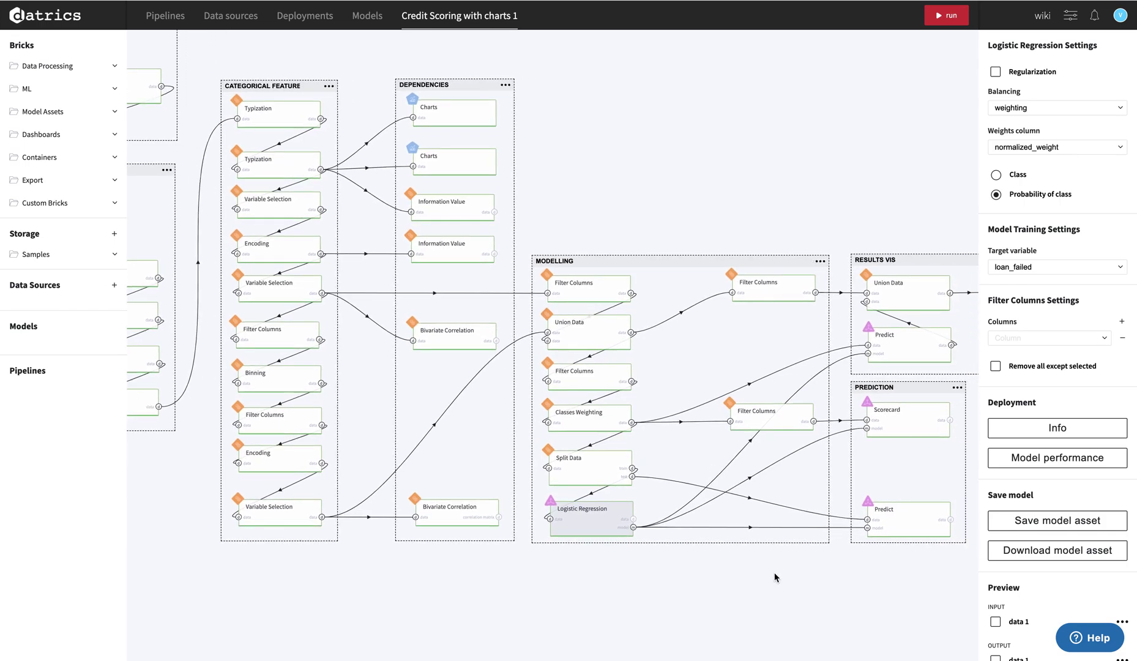
{"action": "scroll", "coordinate": [775, 575], "scroll_direction": "right", "scroll_amount": 8}
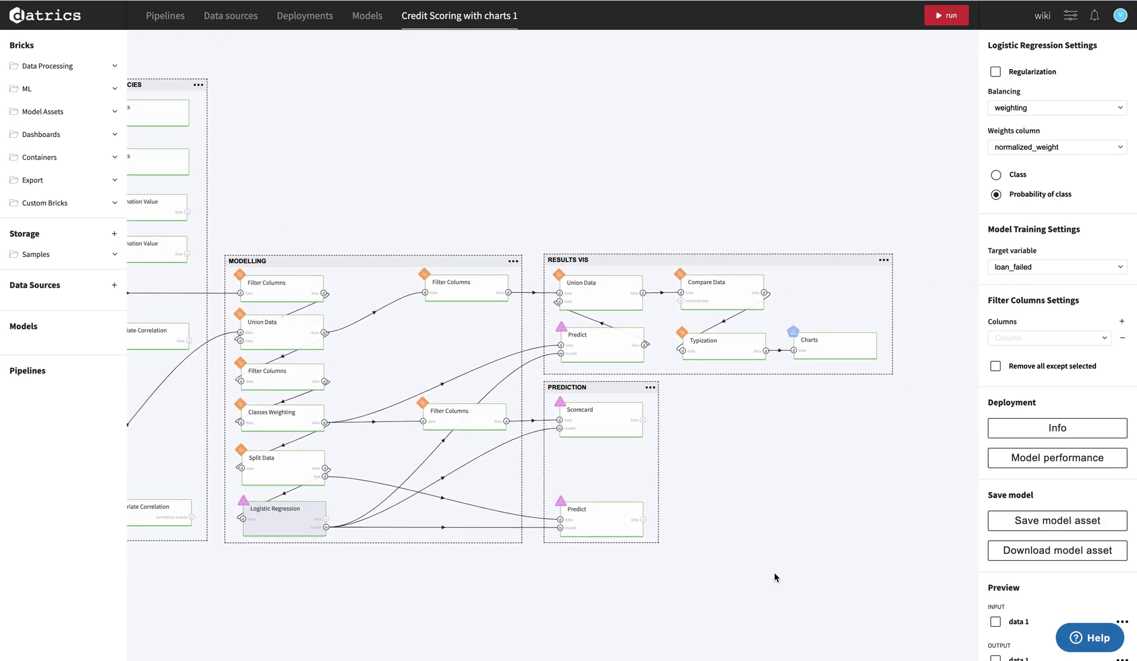
{"action": "left_click", "coordinate": [569, 382]}
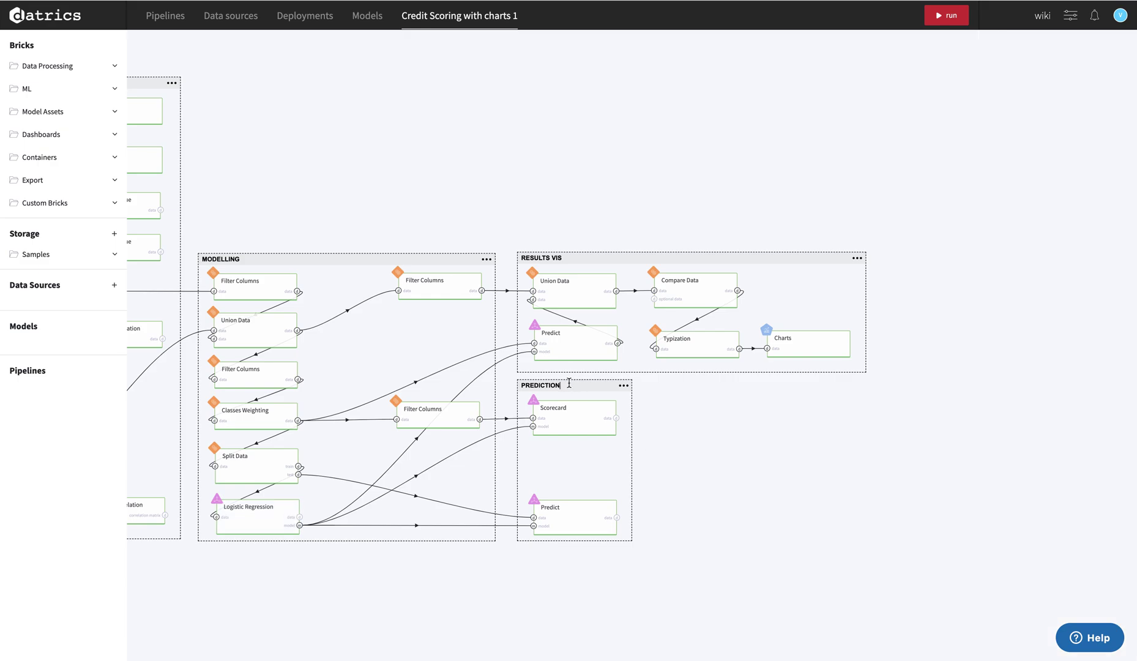
{"action": "left_click", "coordinate": [572, 510]}
{"action": "left_click", "coordinate": [1018, 71]}
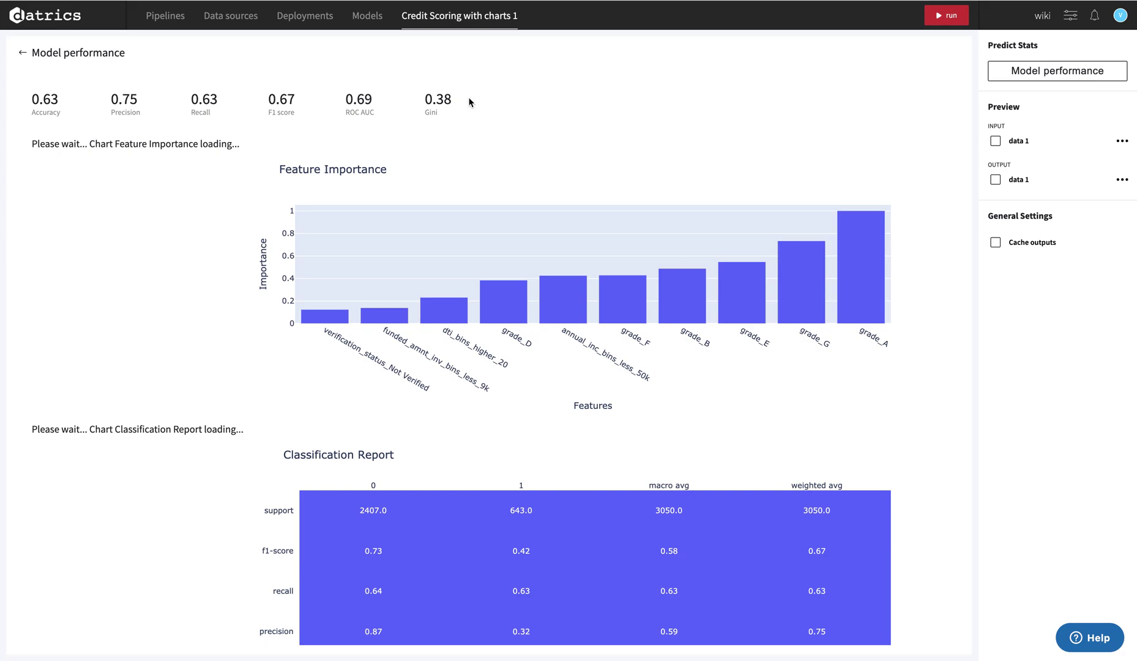
{"action": "scroll", "coordinate": [186, 199], "scroll_direction": "down", "scroll_amount": 15}
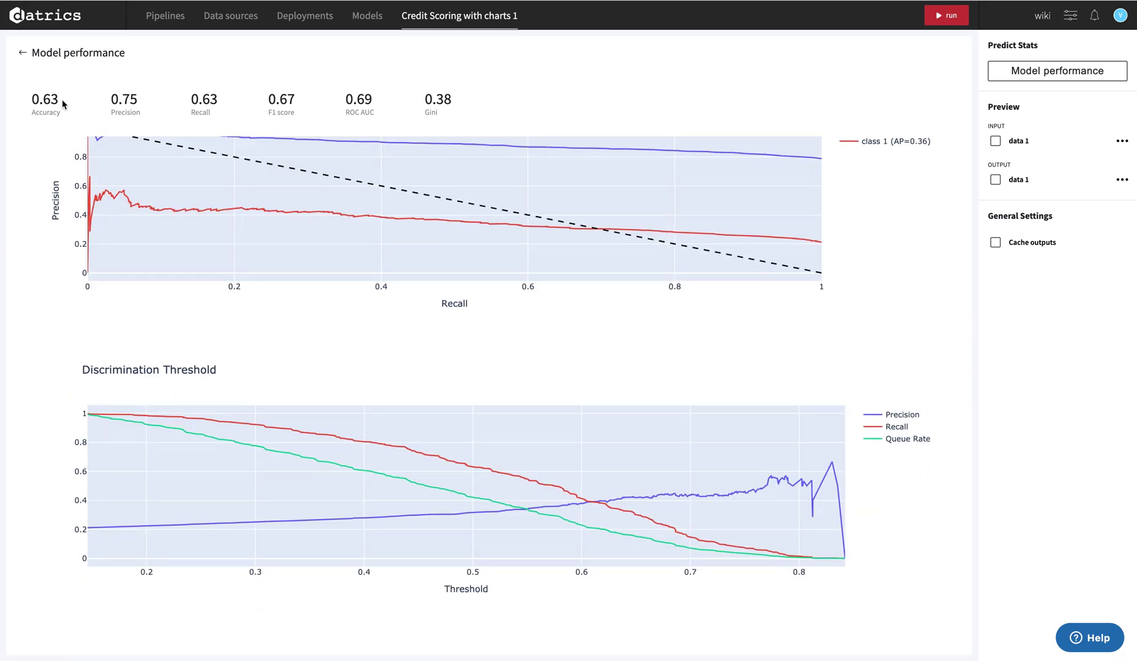
{"action": "left_click", "coordinate": [22, 52]}
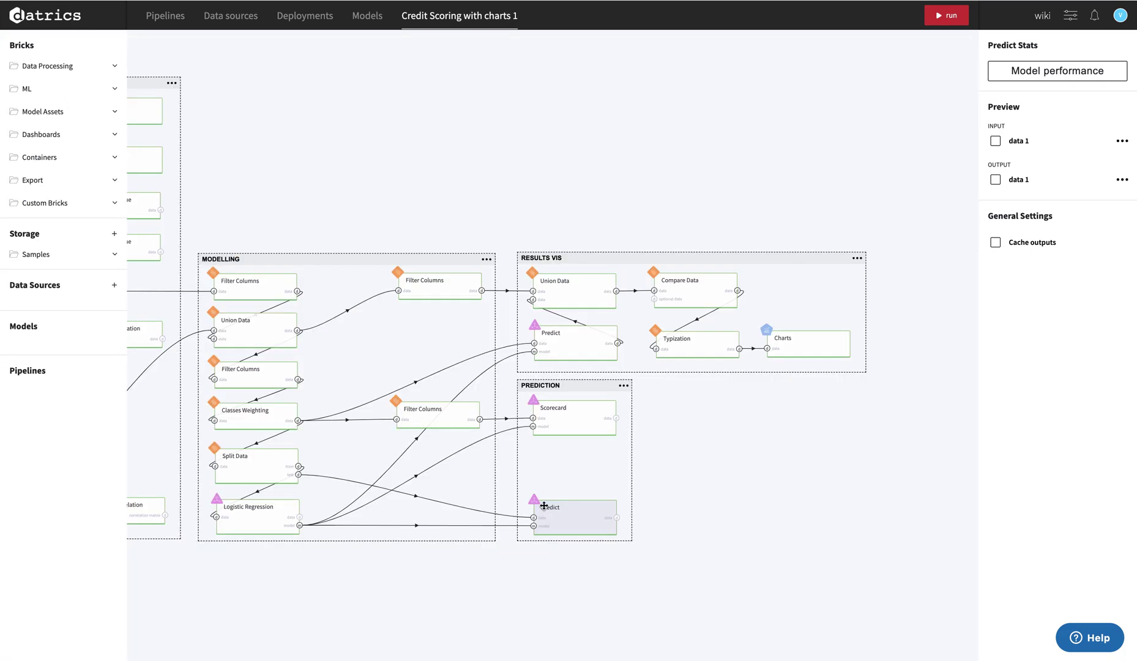
Review the Scorecard brick's settings and preview its output table sorted by score in descending order
{"action": "left_click", "coordinate": [570, 422]}
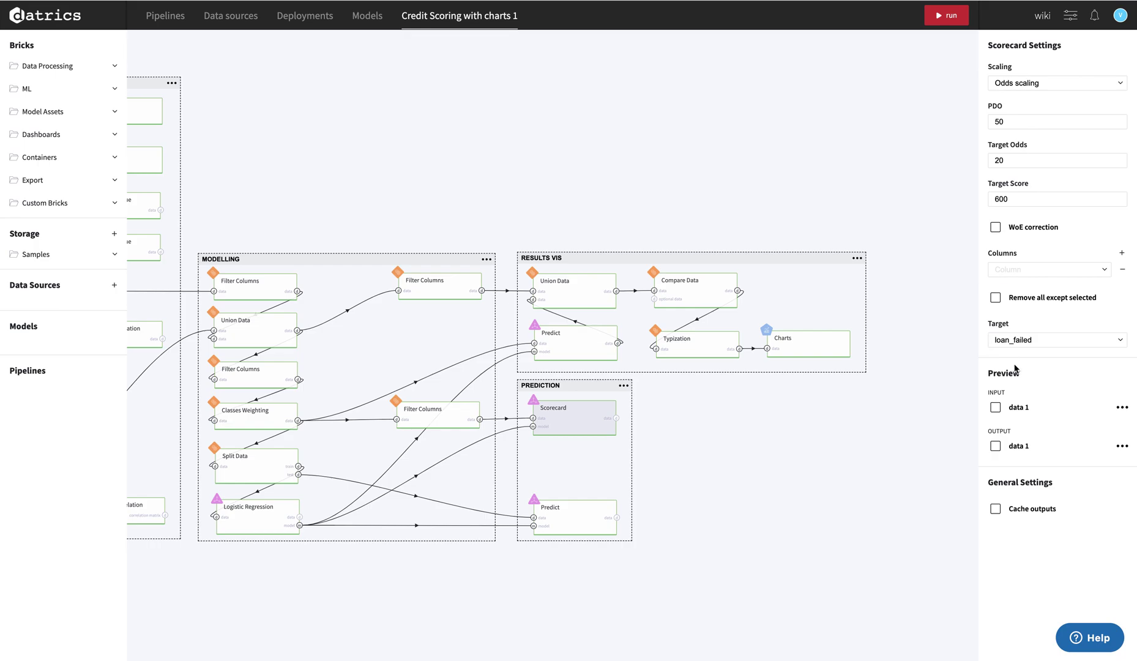
{"action": "left_click", "coordinate": [995, 446]}
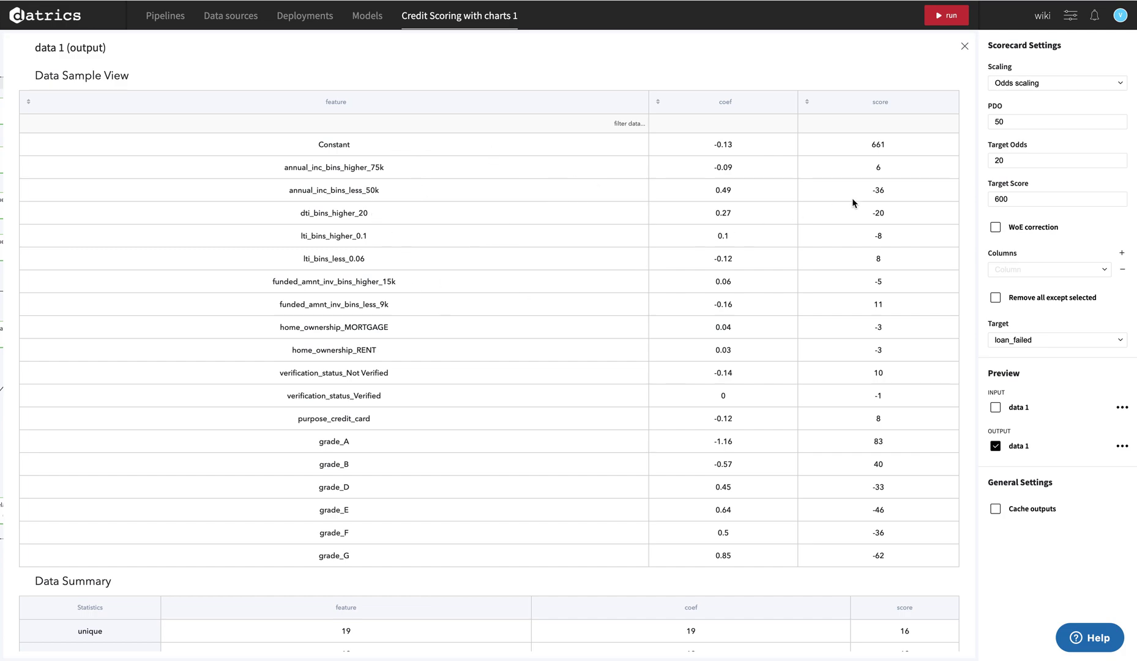
{"action": "left_click", "coordinate": [810, 103]}
{"action": "left_click", "coordinate": [809, 103]}
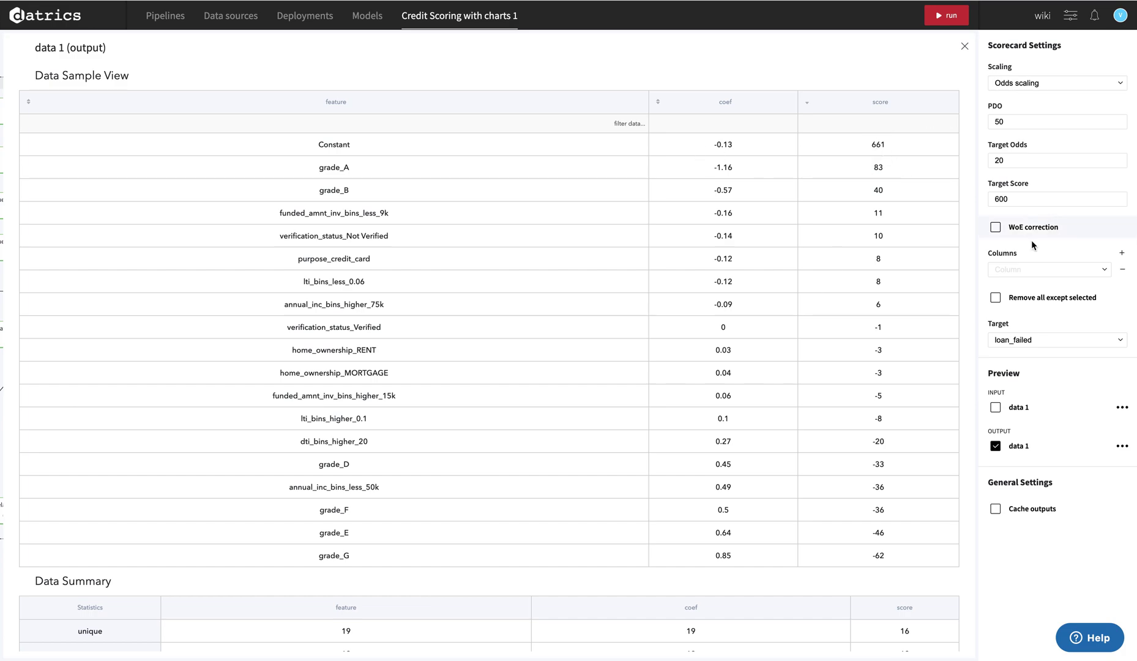
{"action": "left_click", "coordinate": [996, 446]}
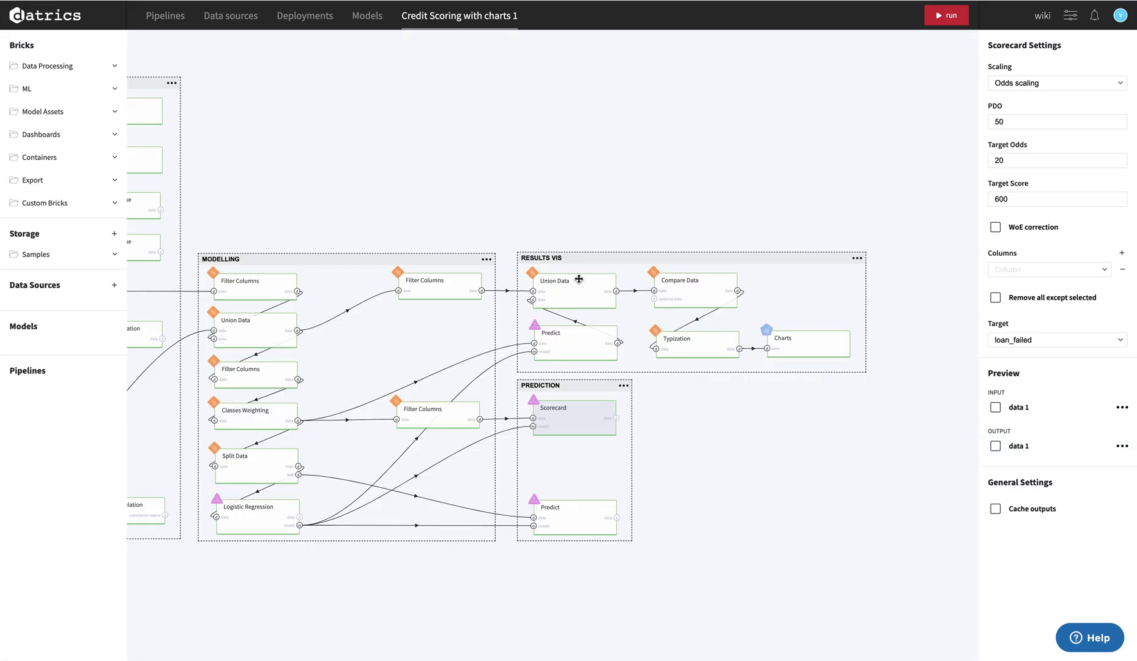
Open the dashboard view of the Charts brick in Results Vis and look through its four charts
{"action": "left_click", "coordinate": [805, 335]}
{"action": "left_click", "coordinate": [1059, 281]}
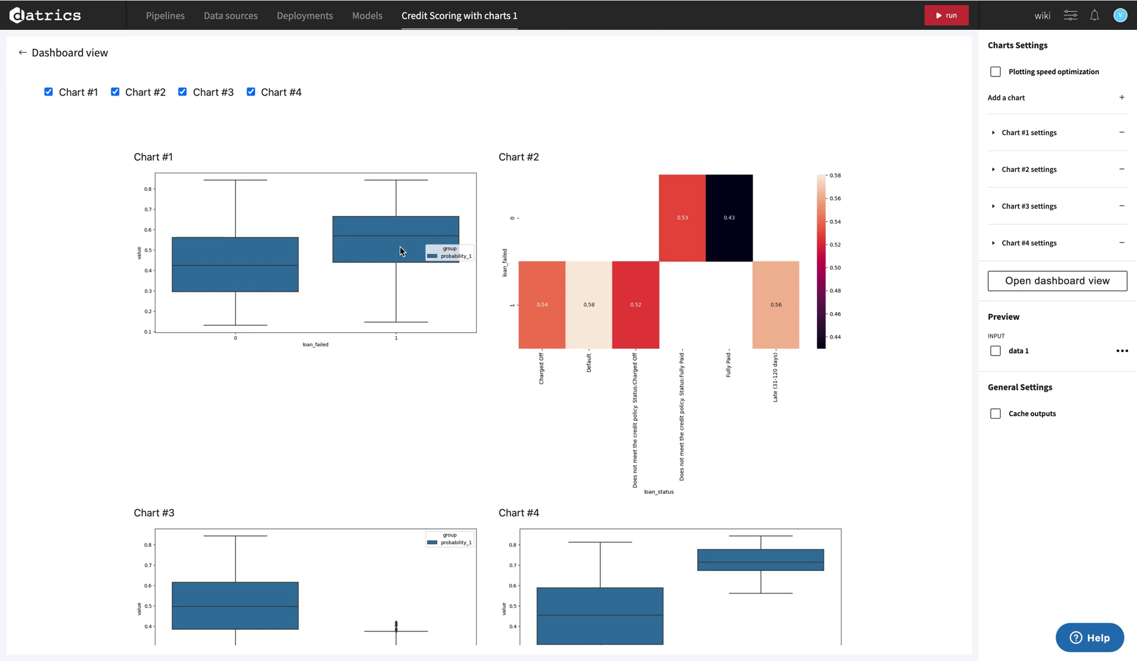
{"action": "scroll", "coordinate": [346, 445], "scroll_direction": "down", "scroll_amount": 1}
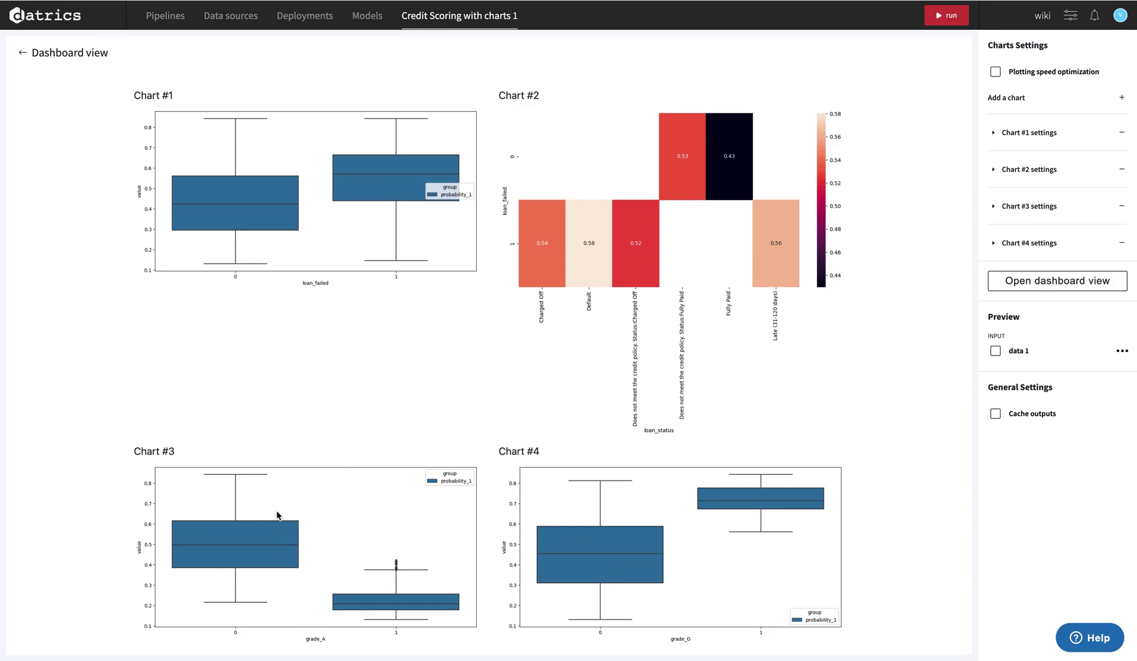
{"action": "left_click", "coordinate": [23, 53]}
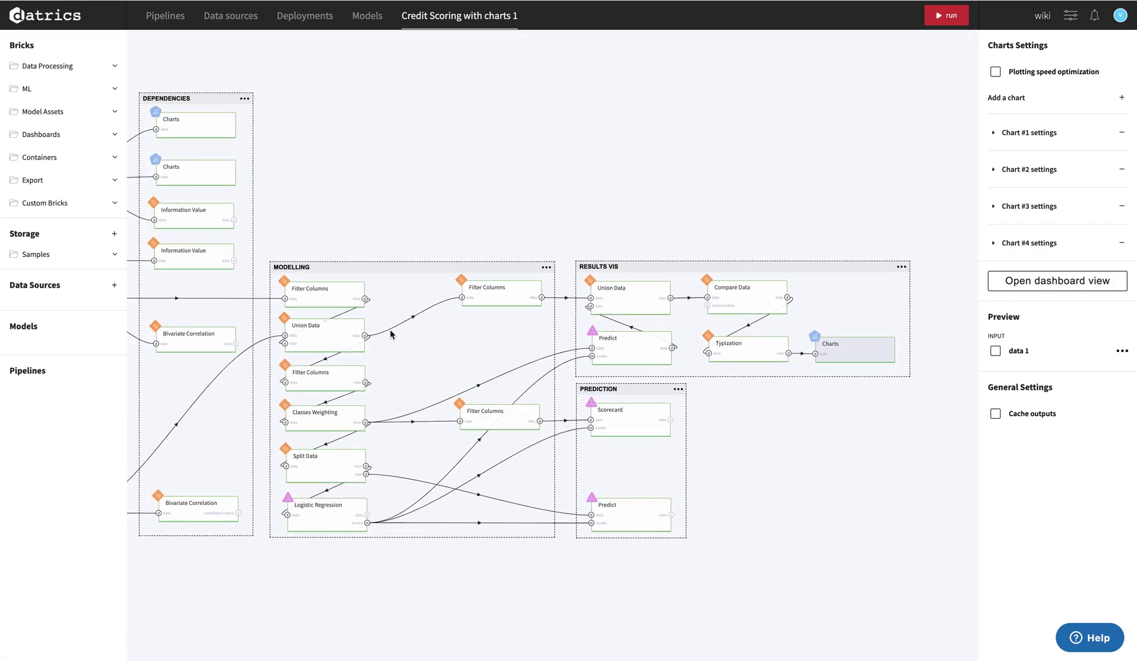